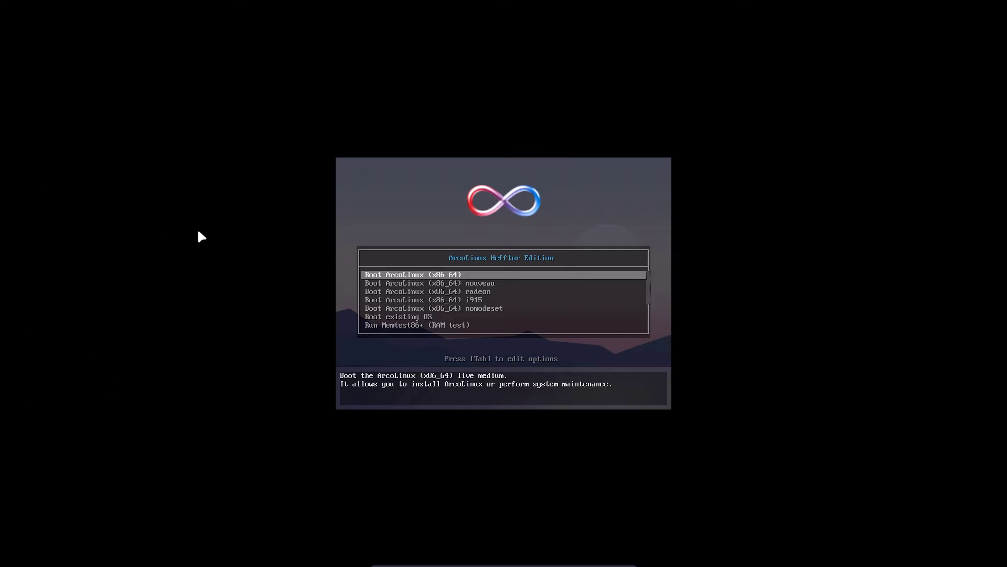
Boot the default 'Boot ArcoLinux (x86_64)' live entry and wait for the desktop
{"action": "key", "text": "Return"}
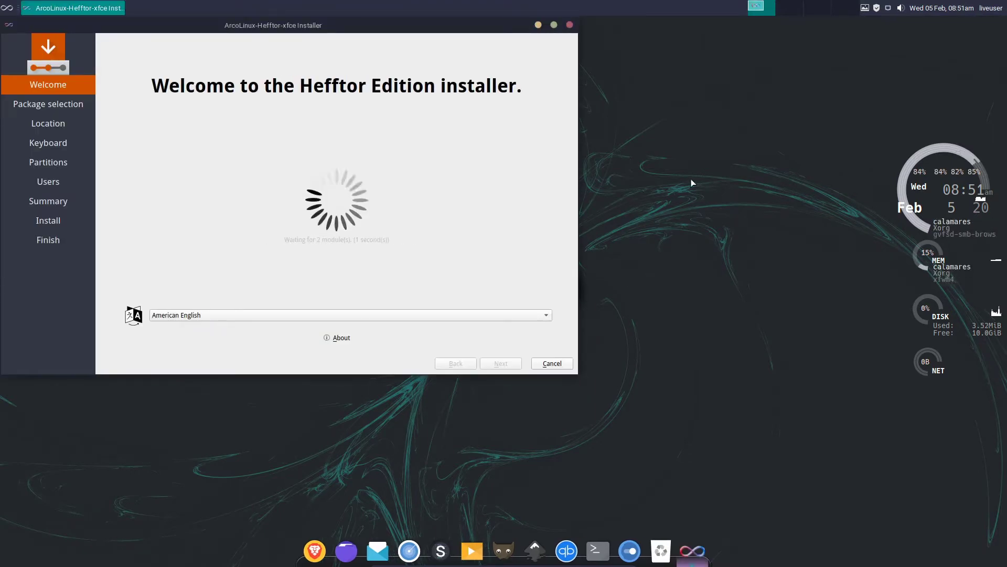
Open GParted from the desktop menu and mark /dev/sda1 for deletion
{"action": "right_click", "coordinate": [692, 183]}
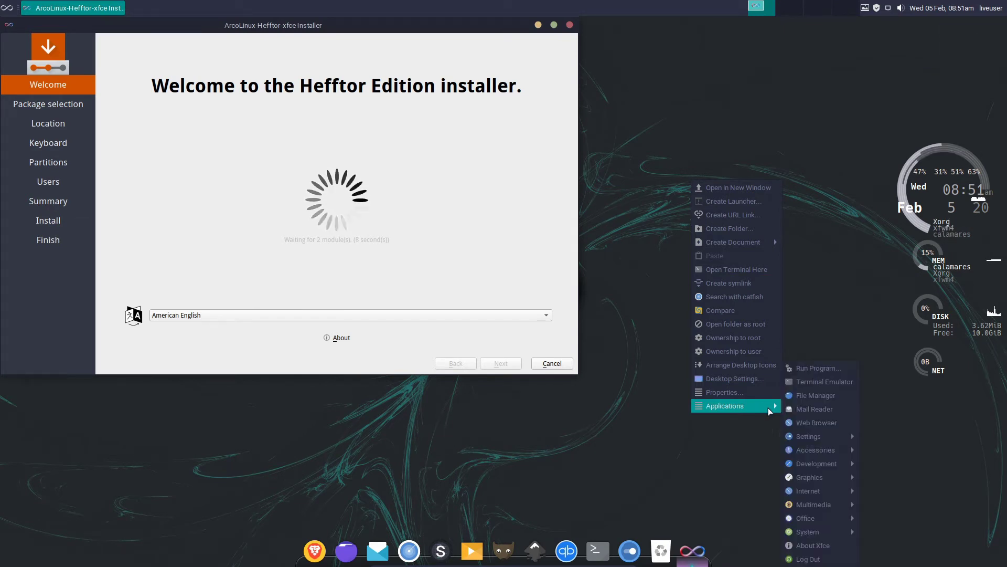
{"action": "mouse_move", "coordinate": [819, 436]}
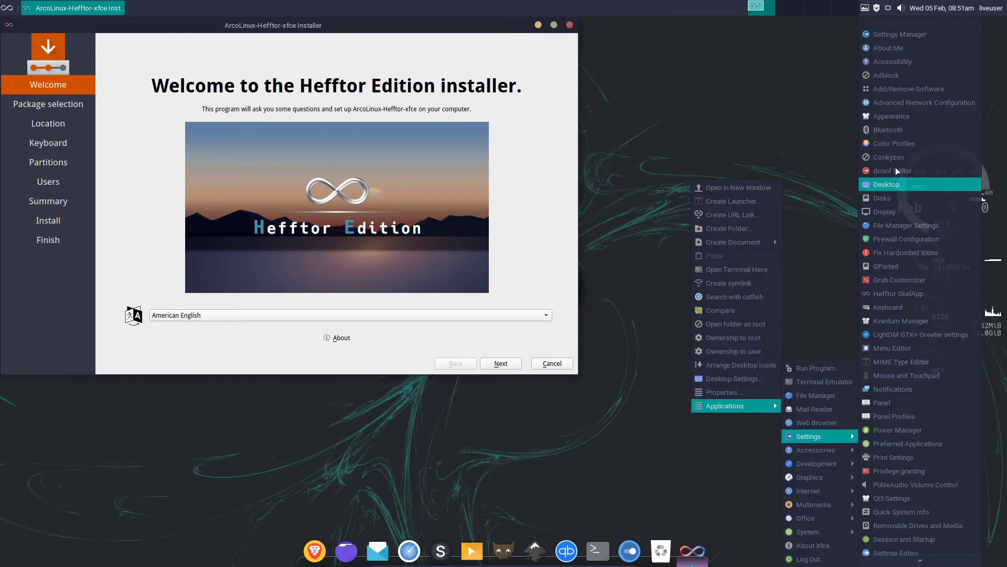
{"action": "left_click", "coordinate": [887, 267]}
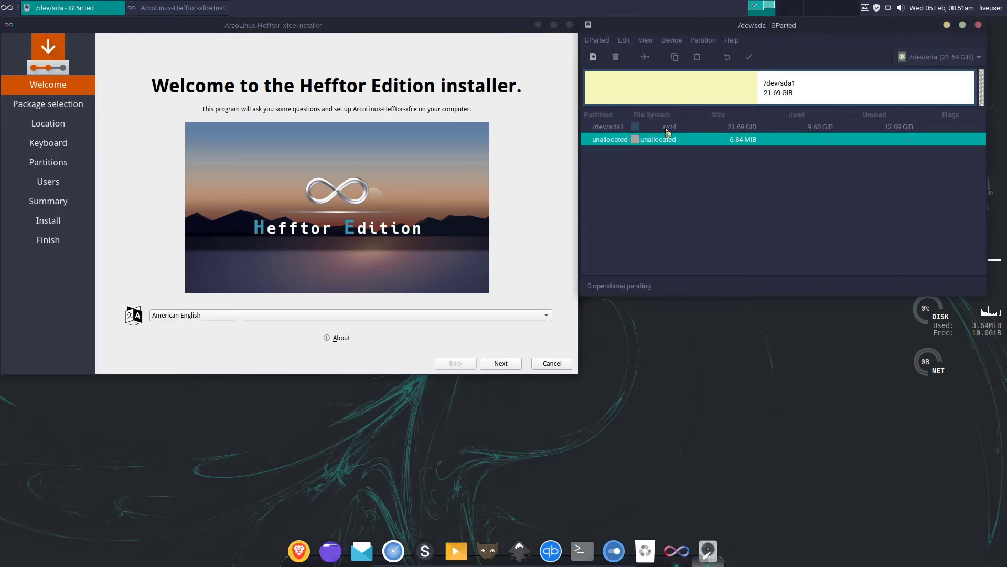
{"action": "right_click", "coordinate": [668, 127]}
{"action": "left_click", "coordinate": [691, 149]}
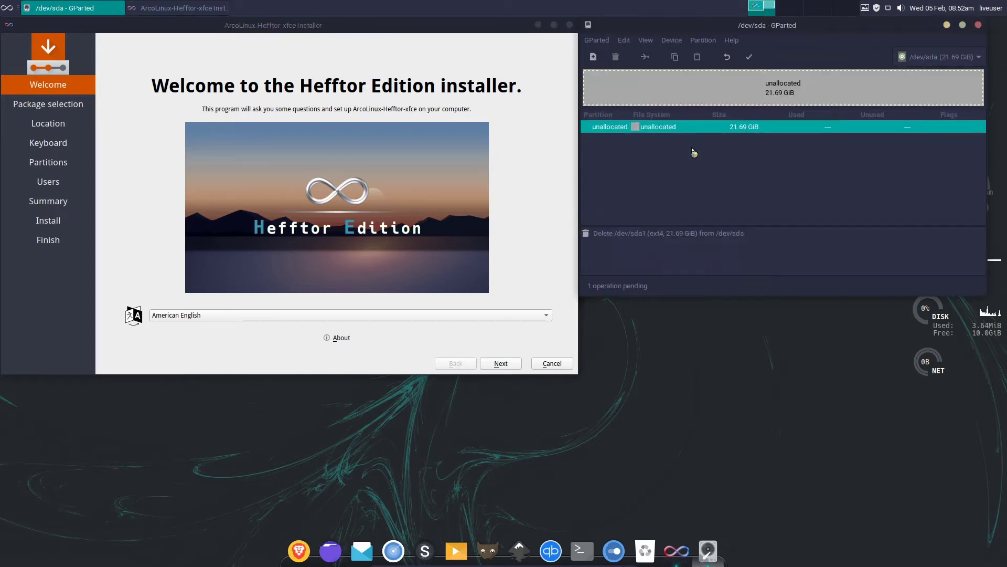
Apply the deletion, leaving the 21.69 GiB disk unallocated, and close GParted
{"action": "left_click", "coordinate": [750, 56]}
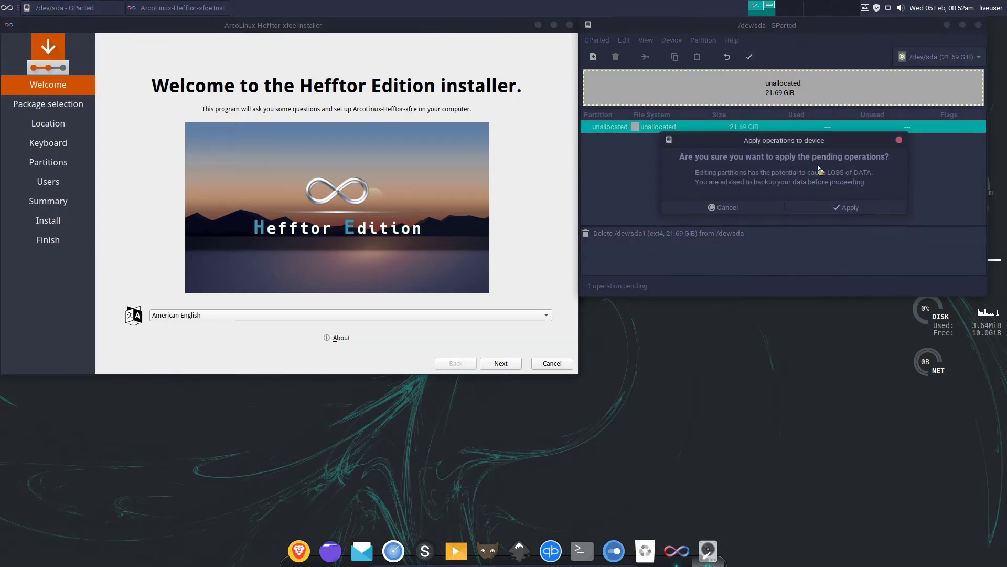
{"action": "left_click", "coordinate": [841, 208]}
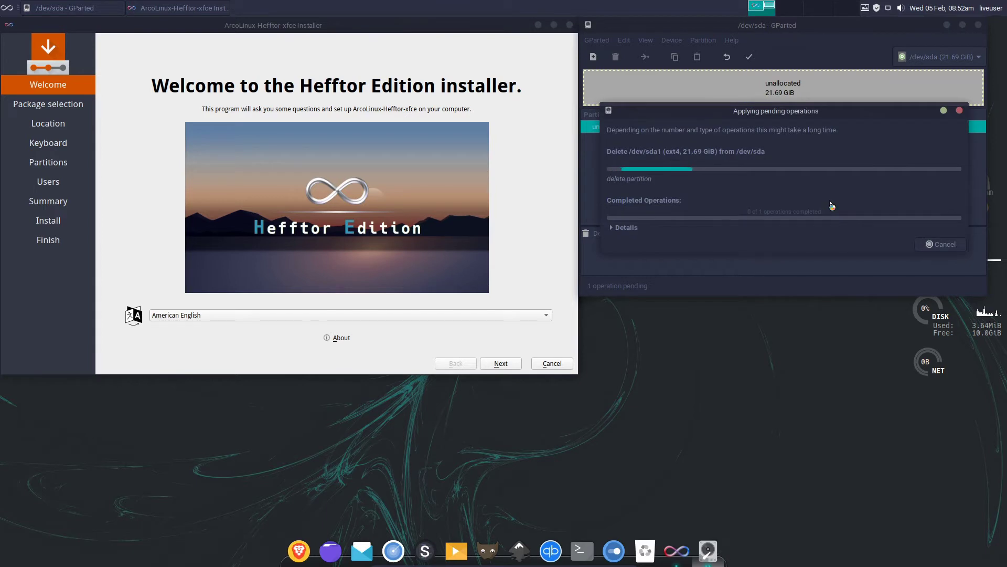
{"action": "left_click", "coordinate": [938, 244]}
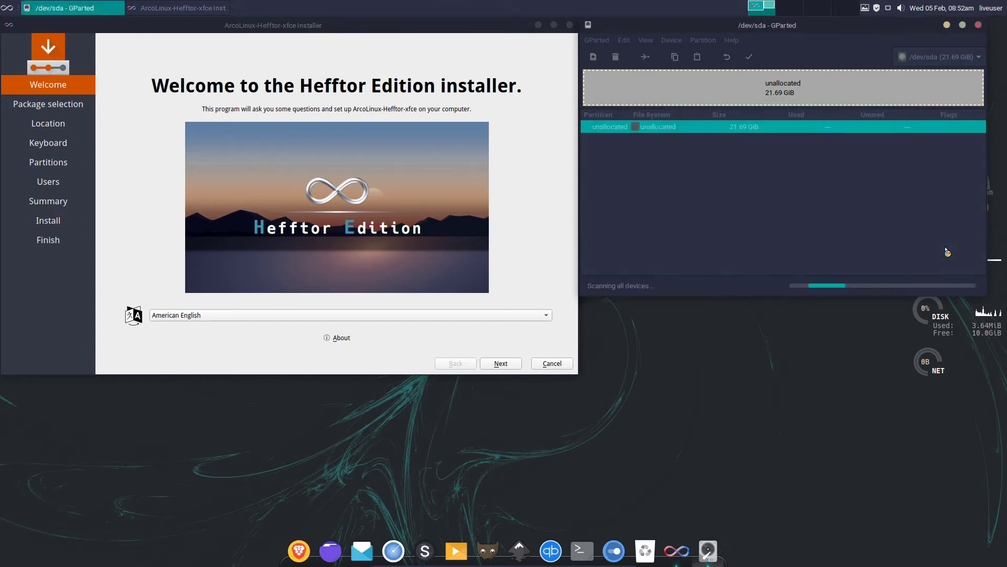
{"action": "left_click", "coordinate": [979, 26]}
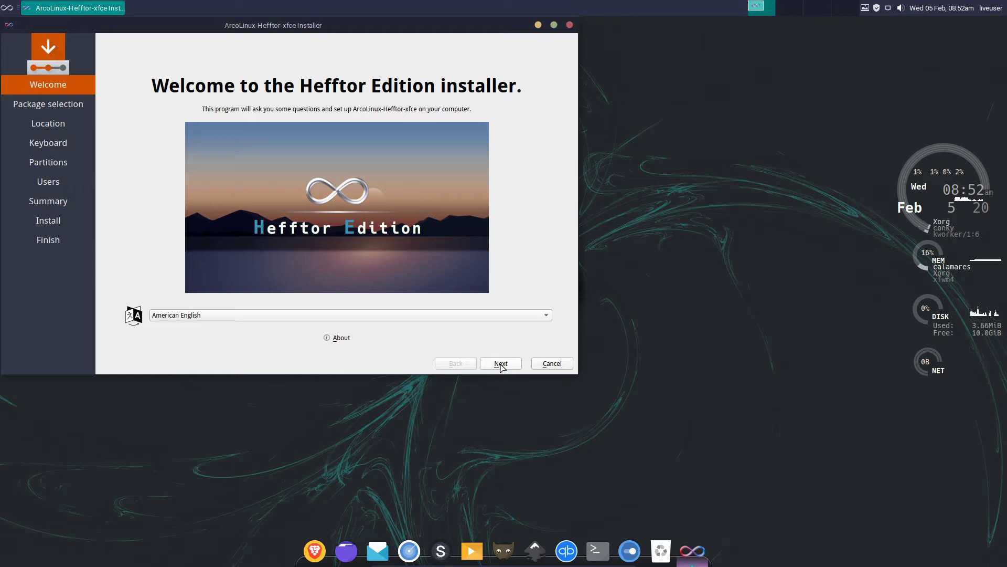
Reach Package selection, centre the installer window, and tick code under Development
{"action": "left_click", "coordinate": [502, 364]}
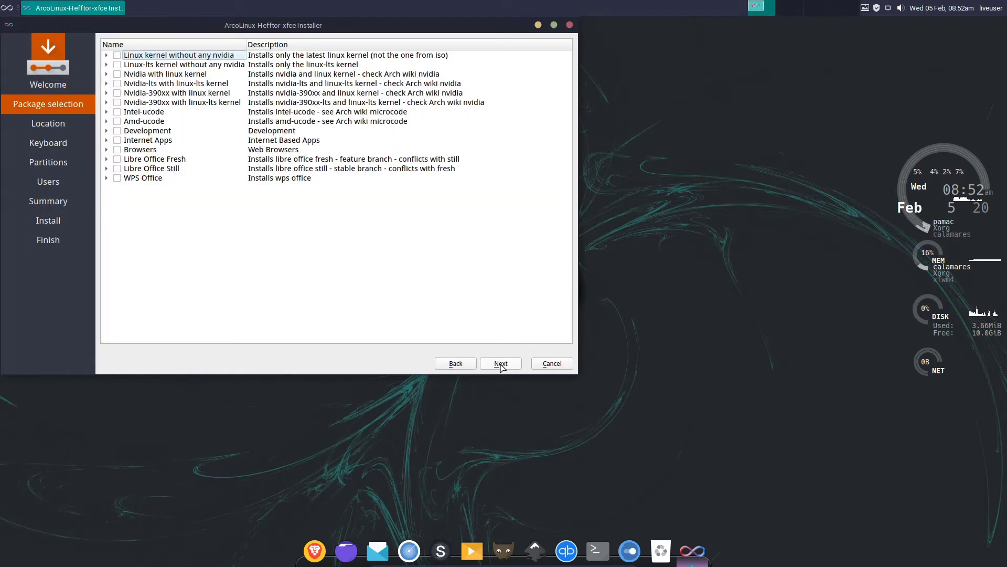
{"action": "left_click_drag", "start_coordinate": [274, 26], "coordinate": [494, 143]}
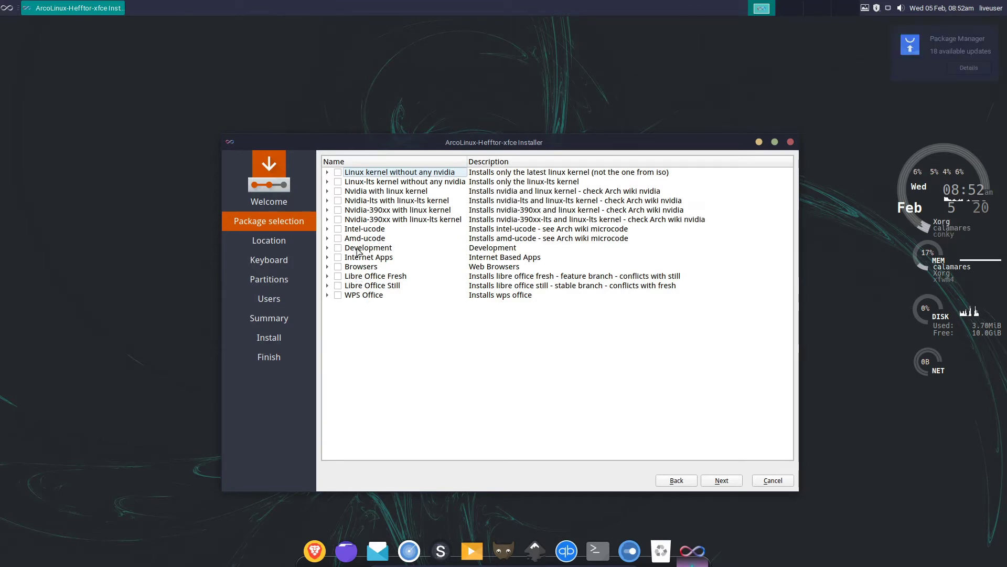
{"action": "left_click", "coordinate": [328, 248]}
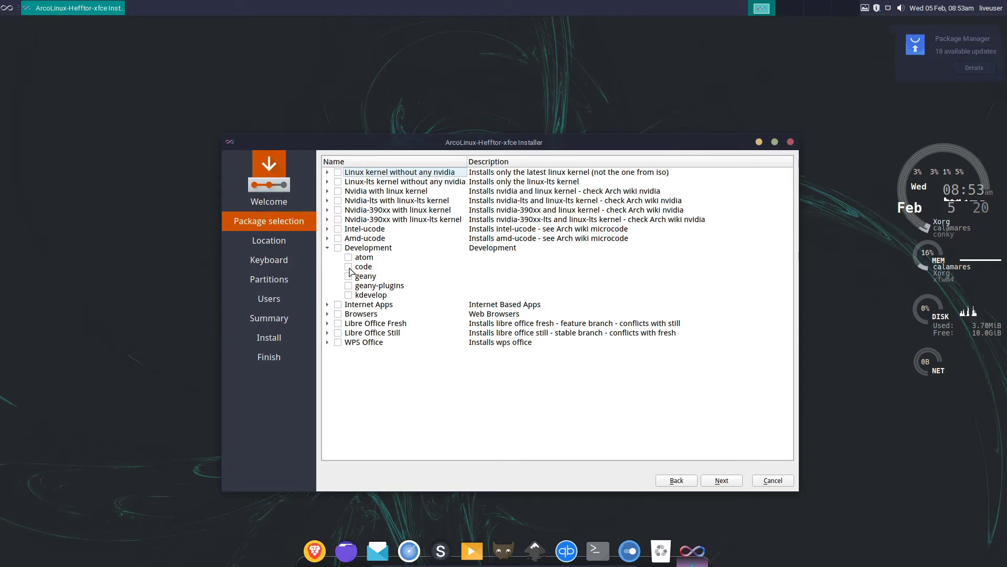
{"action": "left_click", "coordinate": [349, 268]}
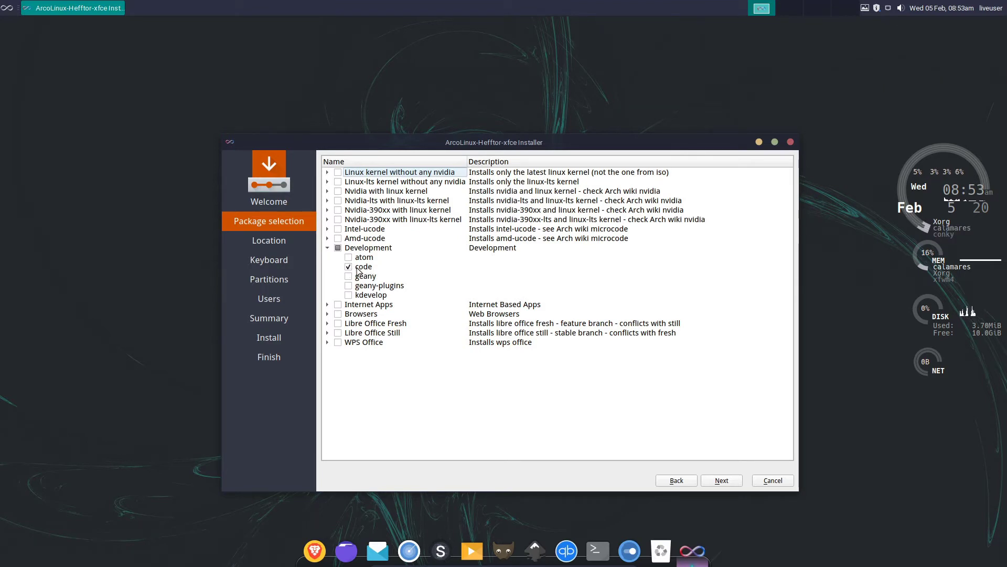
{"action": "left_click", "coordinate": [329, 249]}
{"action": "left_click", "coordinate": [329, 248]}
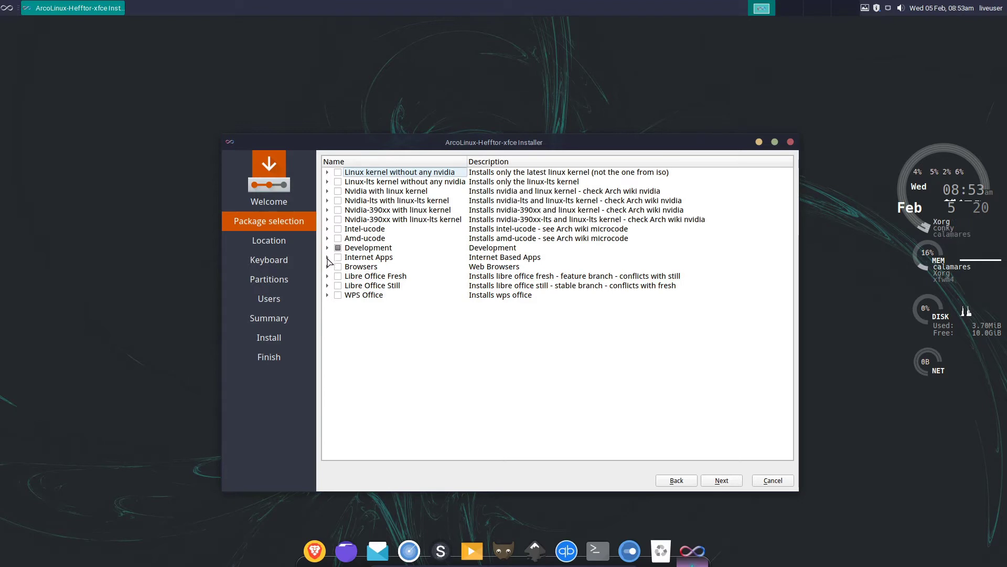
Tick discord, telegram-desktop, filezilla, qbittorrent and evolution under Internet Apps
{"action": "left_click", "coordinate": [327, 257]}
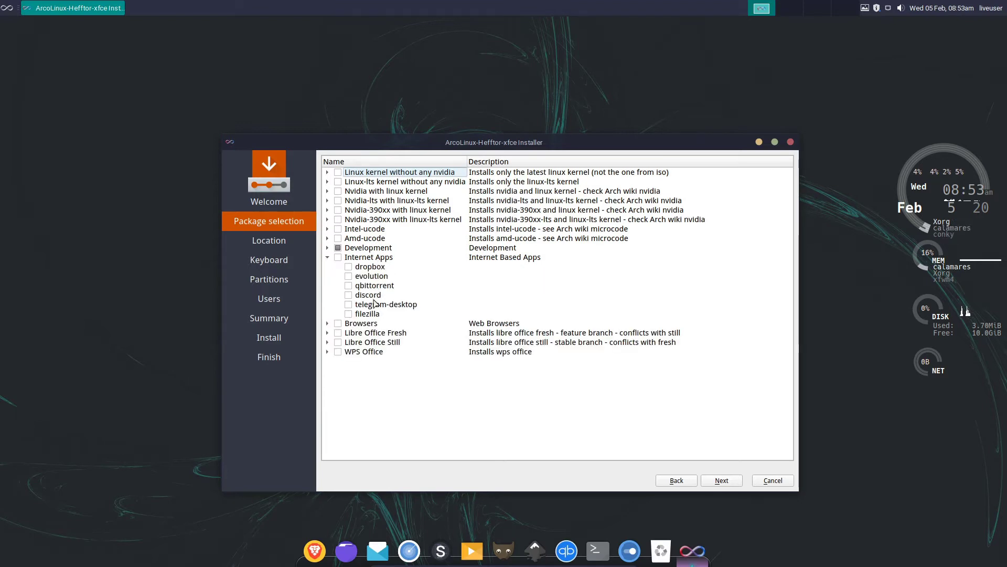
{"action": "left_click", "coordinate": [349, 294]}
{"action": "left_click", "coordinate": [349, 304]}
{"action": "left_click", "coordinate": [348, 314]}
{"action": "left_click", "coordinate": [349, 286]}
{"action": "left_click", "coordinate": [349, 276]}
{"action": "left_click", "coordinate": [328, 257]}
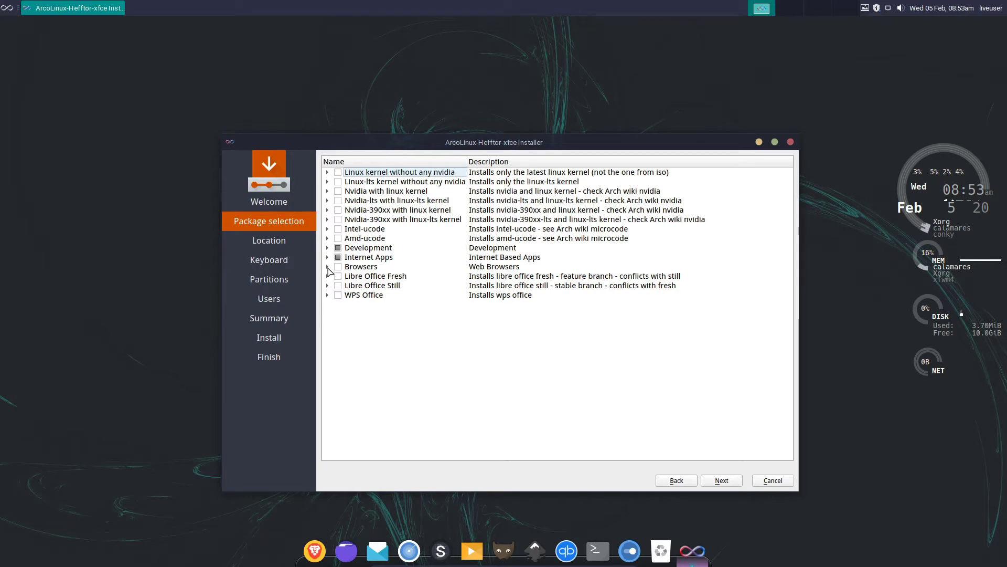
Browse the Browsers group and select WPS Office in its group
{"action": "left_click", "coordinate": [328, 267]}
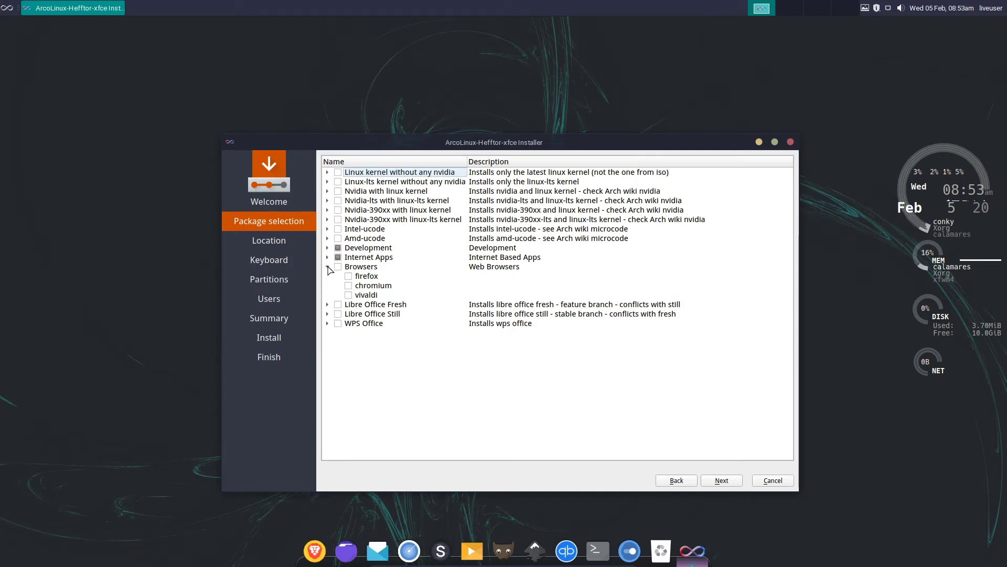
{"action": "left_click", "coordinate": [328, 267]}
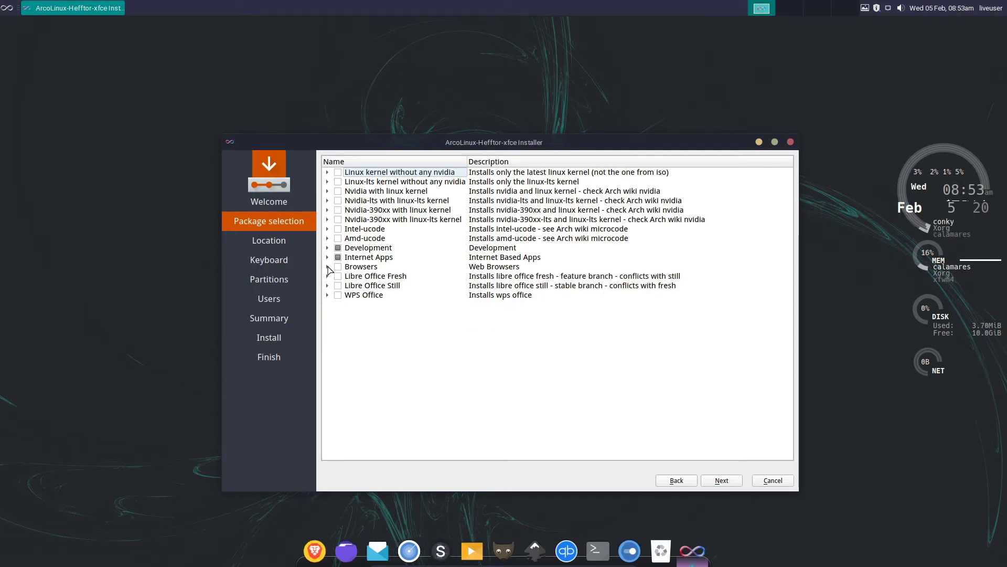
{"action": "left_click", "coordinate": [328, 295]}
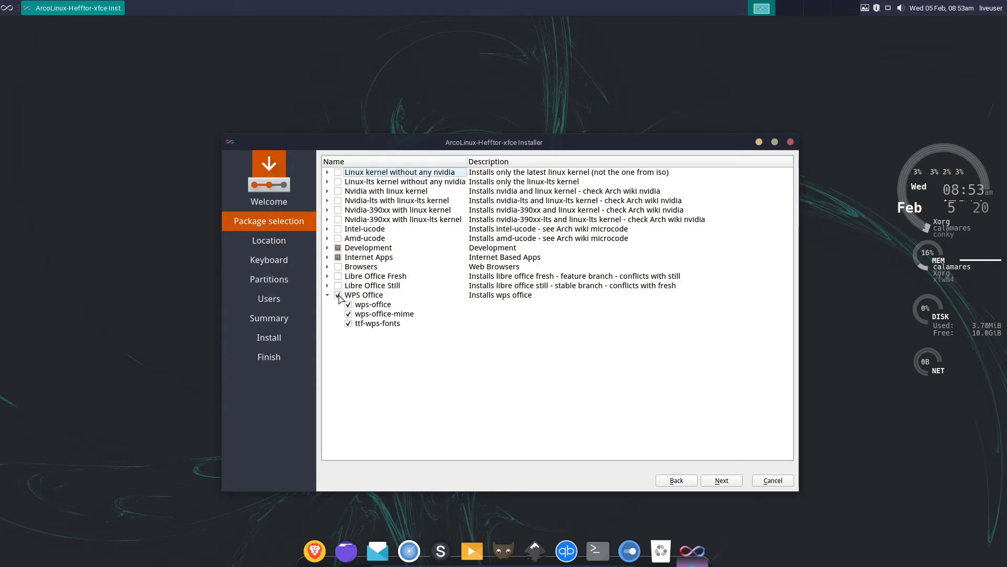
{"action": "left_click", "coordinate": [328, 295]}
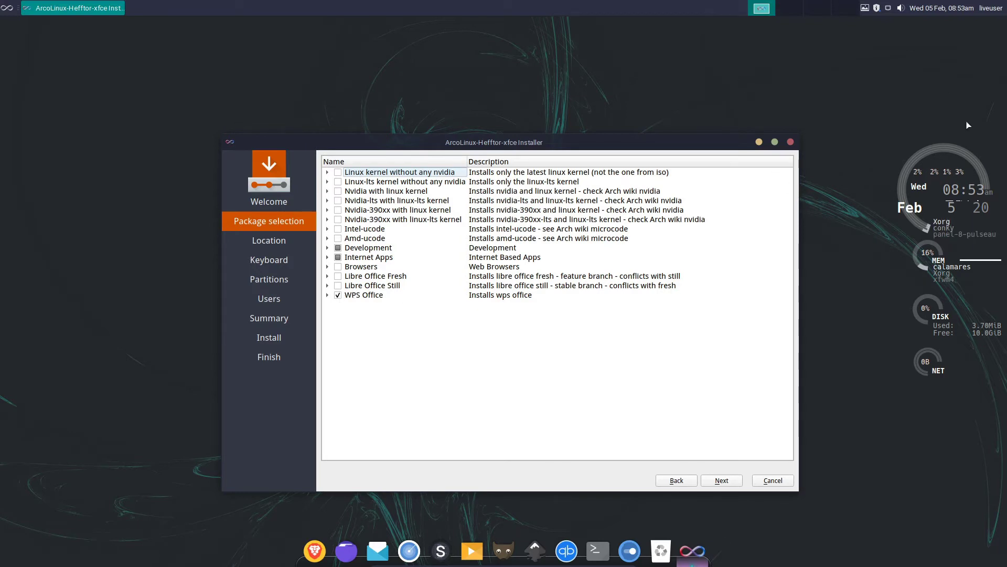
Pass the Location and Keyboard pages and choose Erase disk for partitioning
{"action": "left_click", "coordinate": [721, 480]}
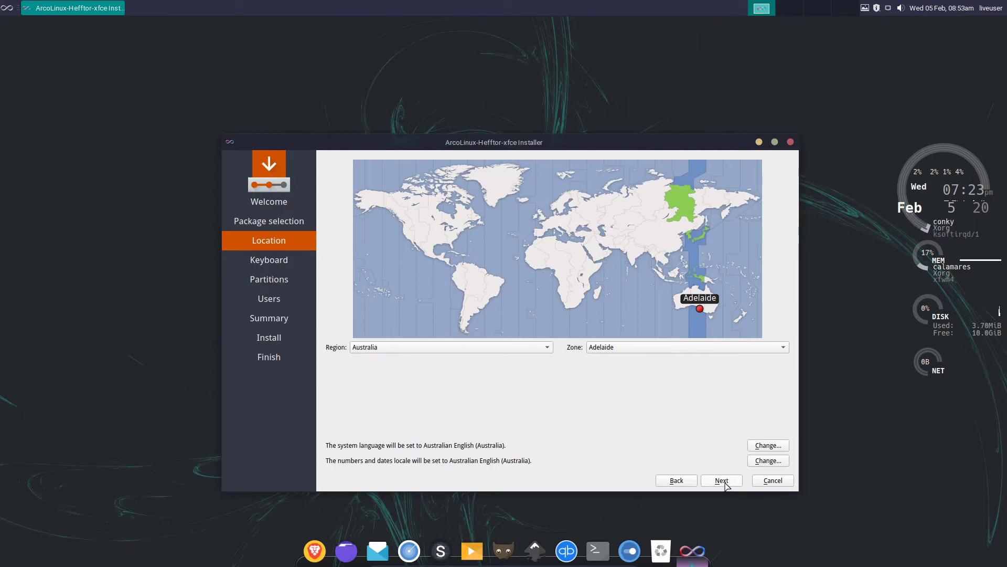
{"action": "left_click", "coordinate": [724, 483]}
{"action": "left_click", "coordinate": [724, 483]}
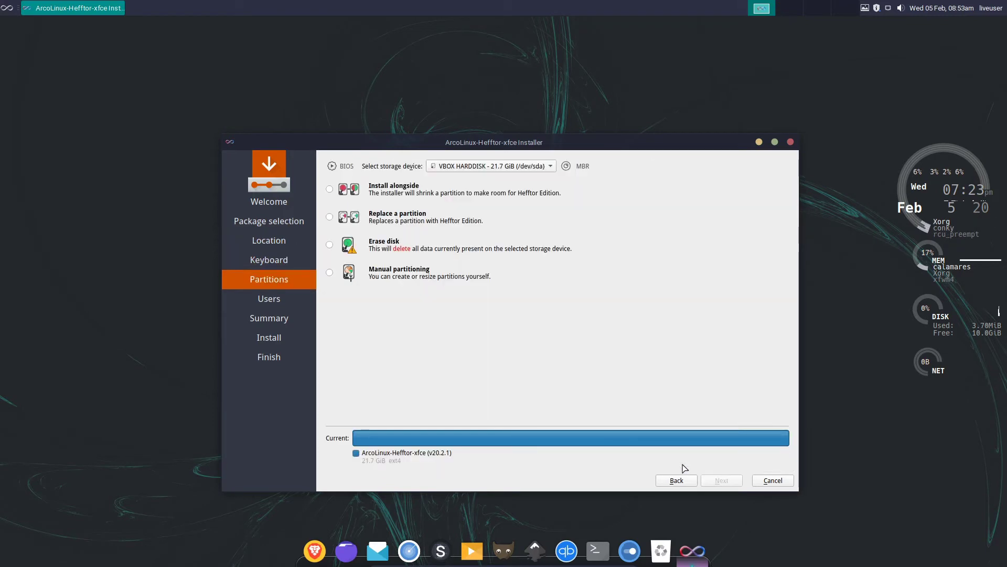
{"action": "left_click", "coordinate": [677, 480]}
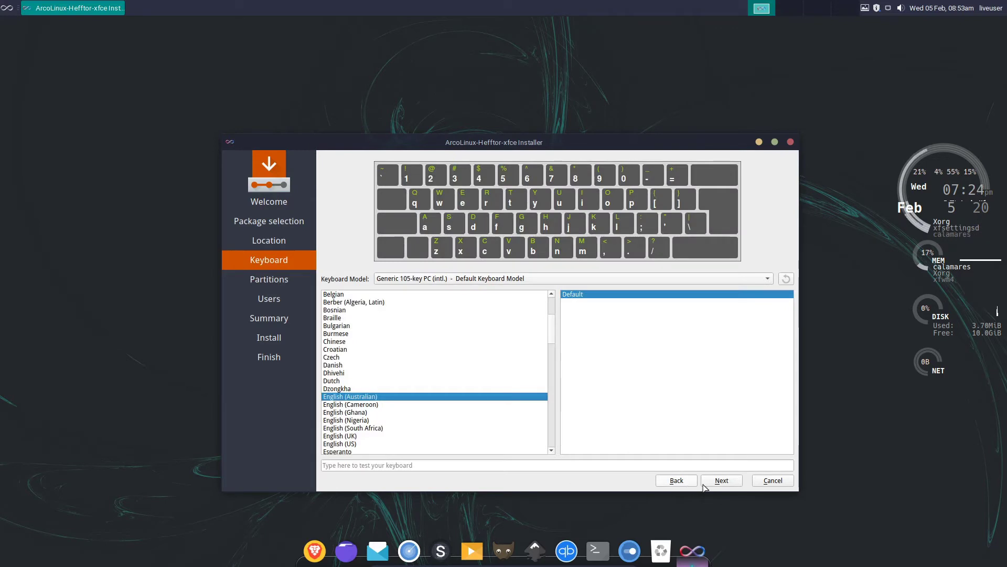
{"action": "left_click", "coordinate": [724, 483]}
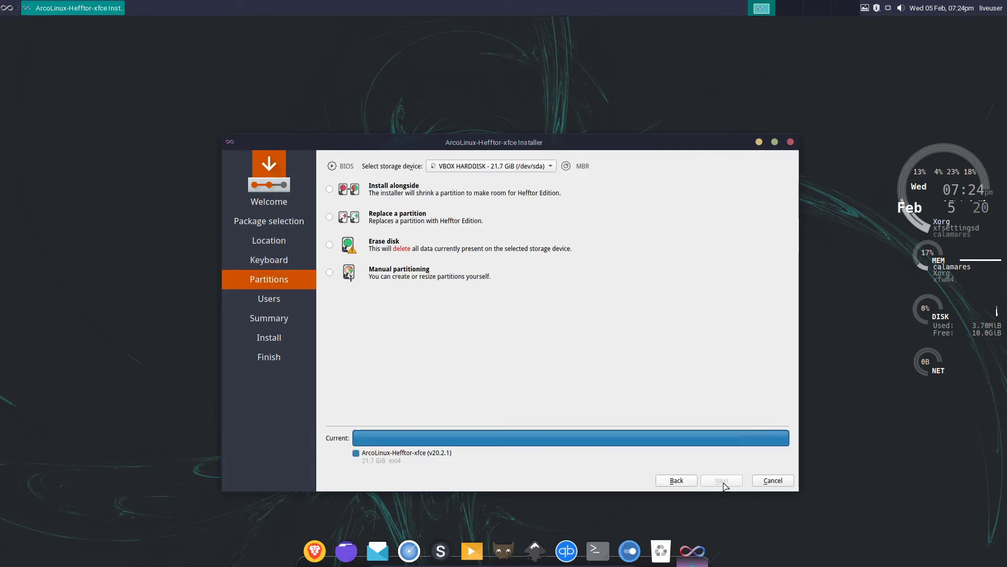
{"action": "left_click", "coordinate": [330, 244]}
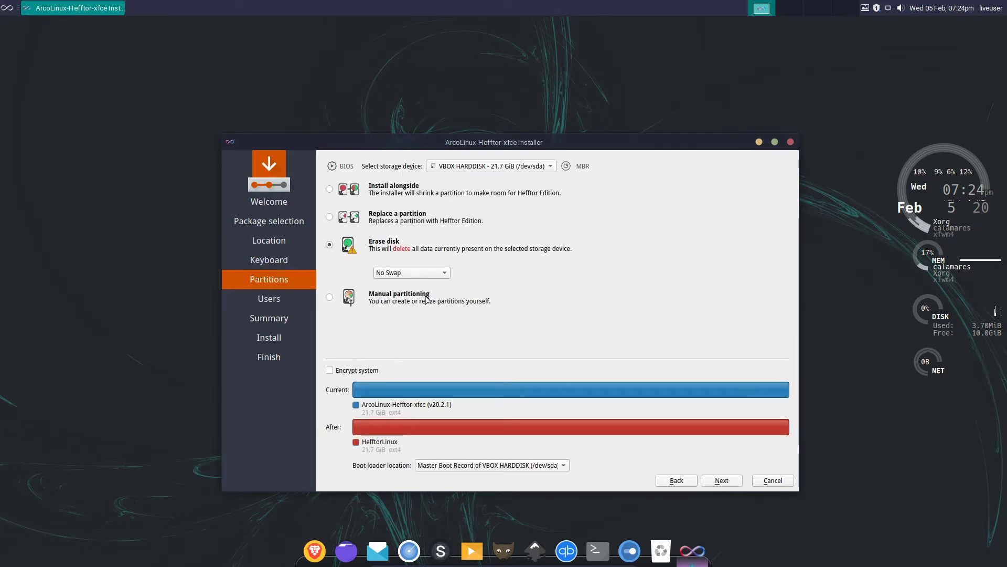
{"action": "left_click", "coordinate": [722, 480]}
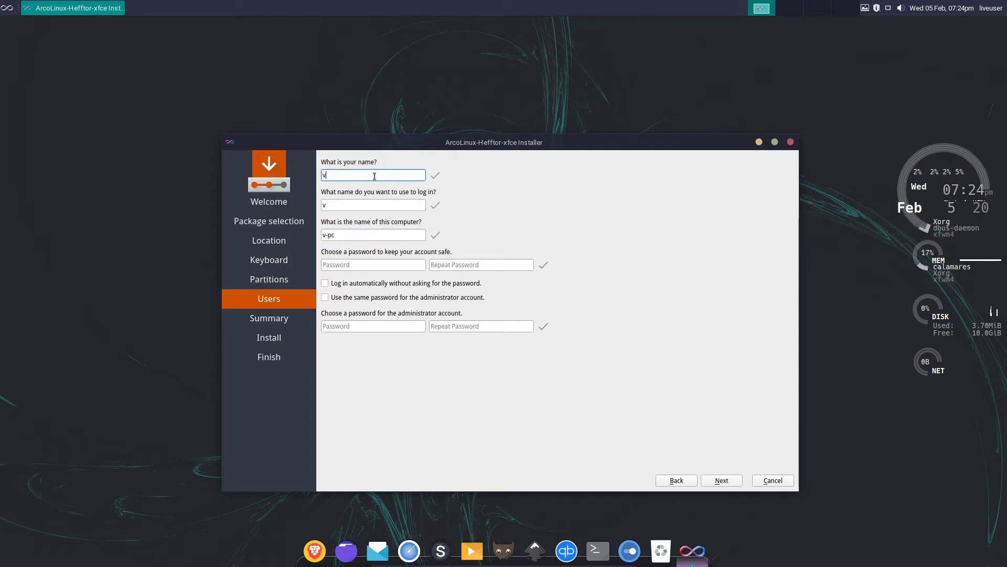
Fill in the user account with automatic login and the same admin password
{"action": "key", "text": "Tab"}
{"action": "key", "text": "Tab"}
{"action": "key", "text": "Tab"}
{"action": "key", "text": "Tab"}
{"action": "key", "text": "Tab"}
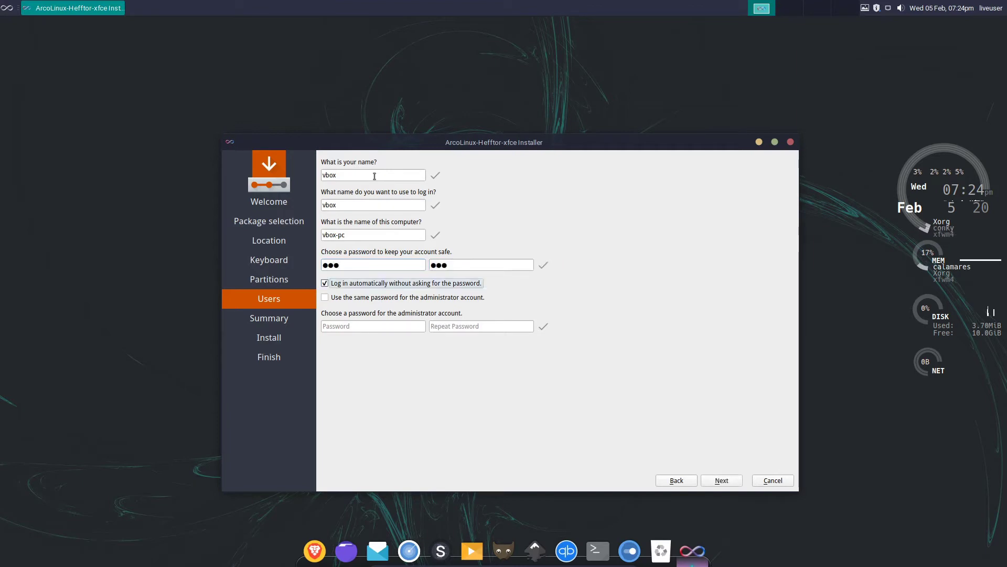
{"action": "key", "text": "Tab"}
{"action": "key", "text": "space"}
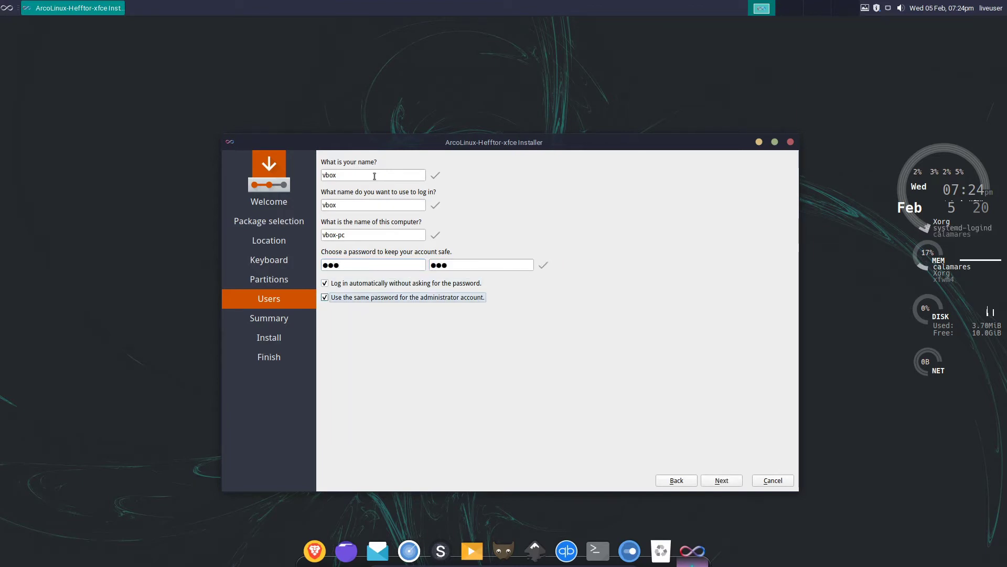
{"action": "left_click", "coordinate": [722, 481]}
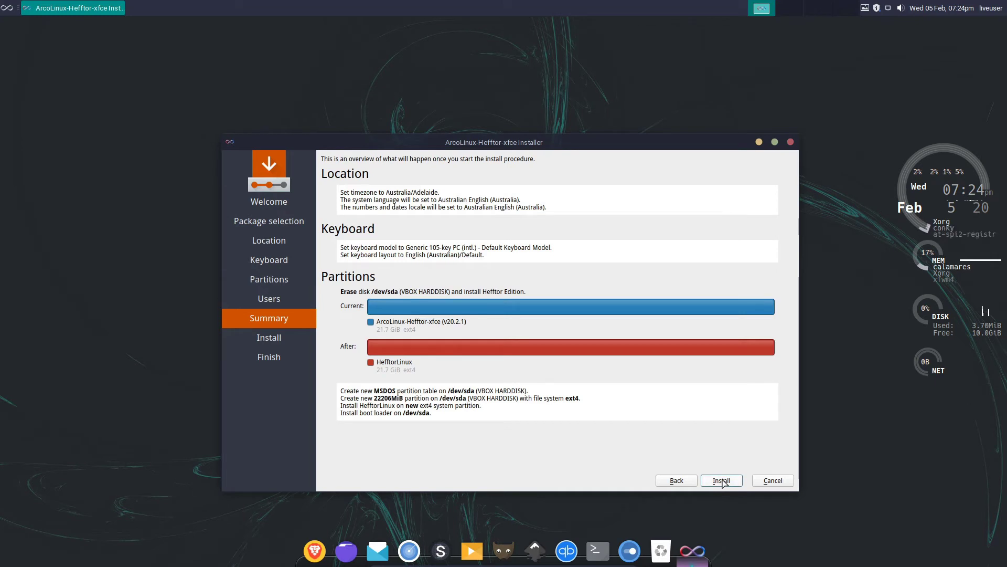
Start the Hefftor Edition installation from the Summary page and let it run
{"action": "left_click", "coordinate": [722, 481]}
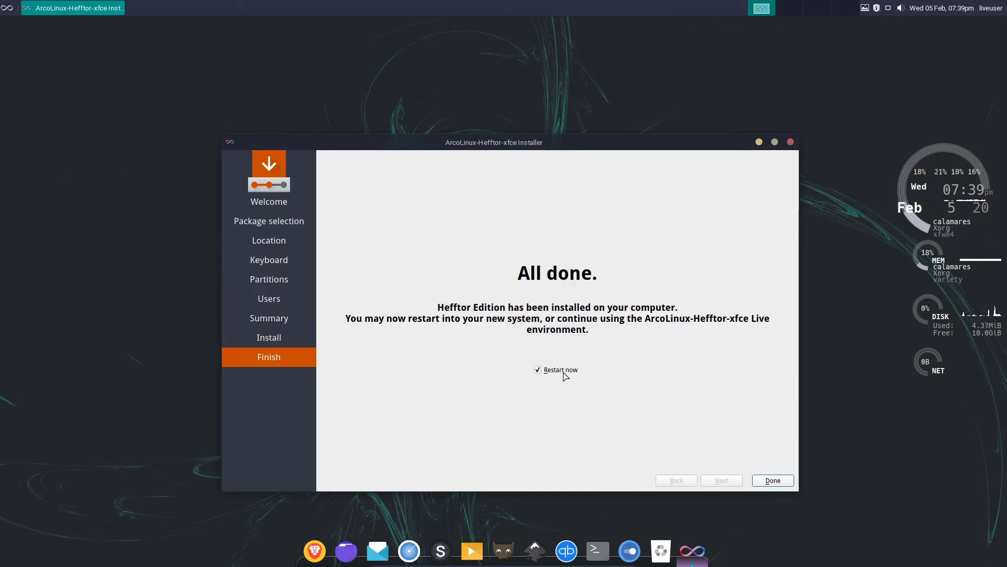
Untick Restart now and close the installer with Done
{"action": "left_click", "coordinate": [564, 371]}
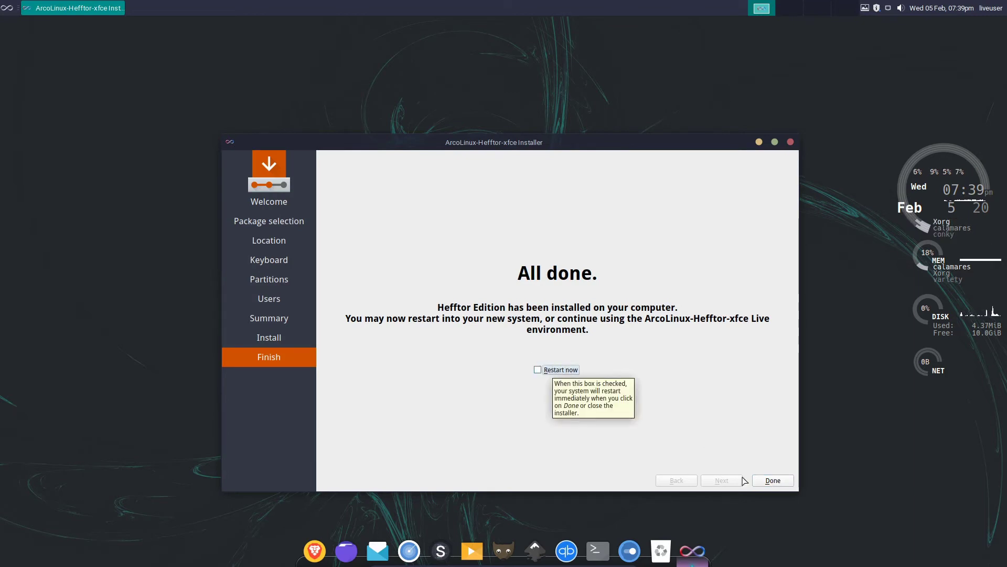
{"action": "left_click", "coordinate": [780, 482]}
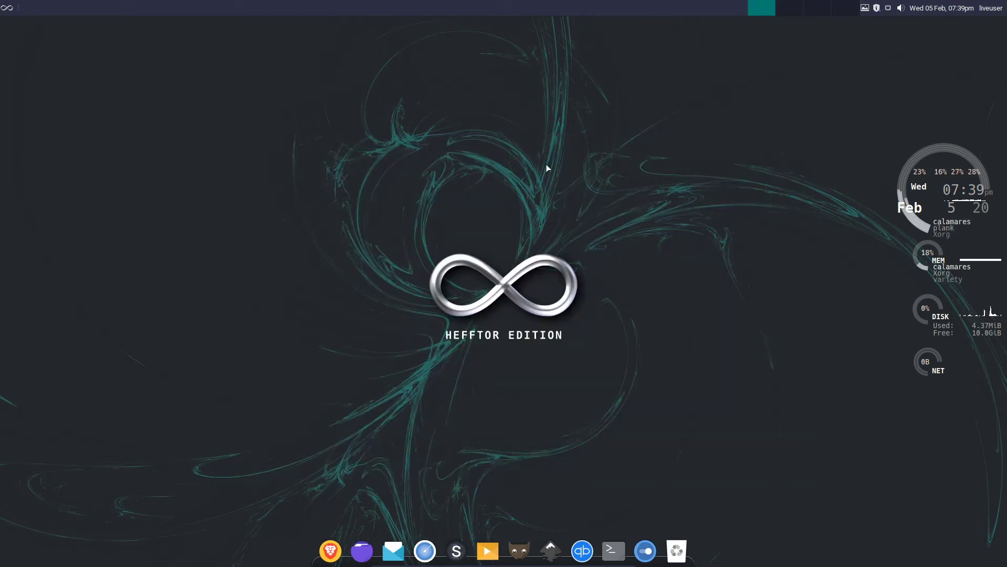
Shut down the live system from the liveuser panel menu
{"action": "left_click", "coordinate": [990, 9]}
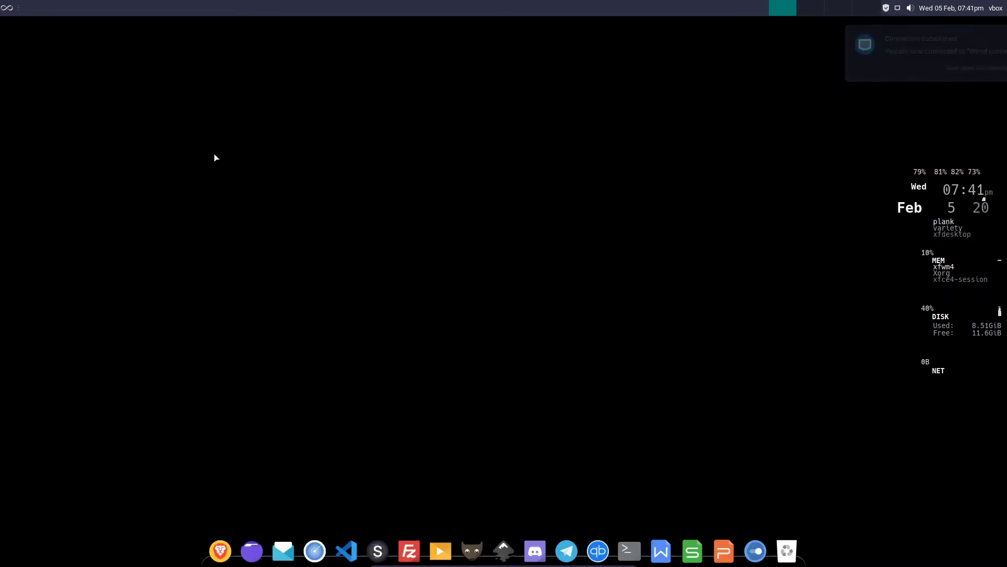
Browse Recently Used and Favorites in the Whisker Menu of the installed desktop
{"action": "left_click", "coordinate": [9, 8]}
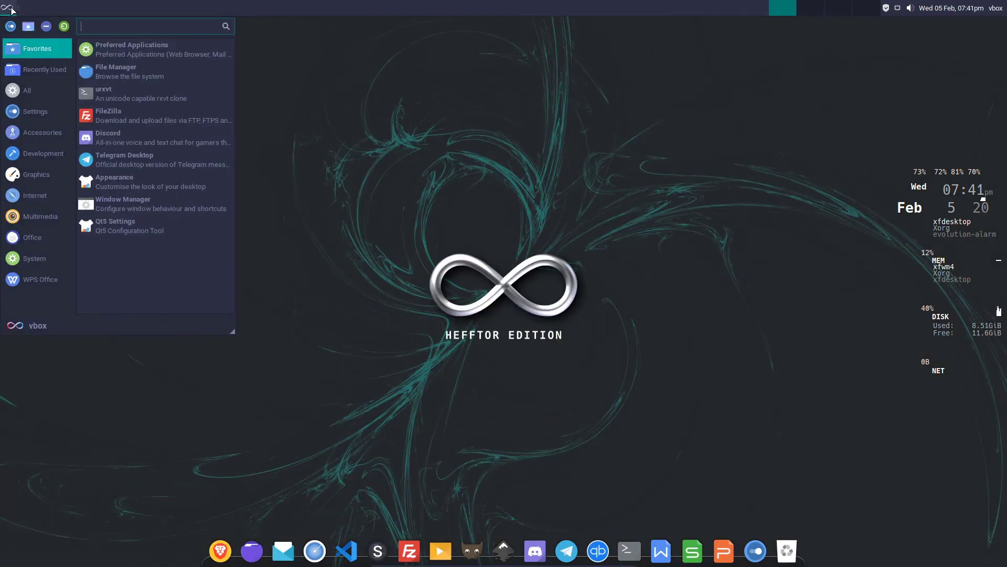
{"action": "left_click", "coordinate": [47, 69]}
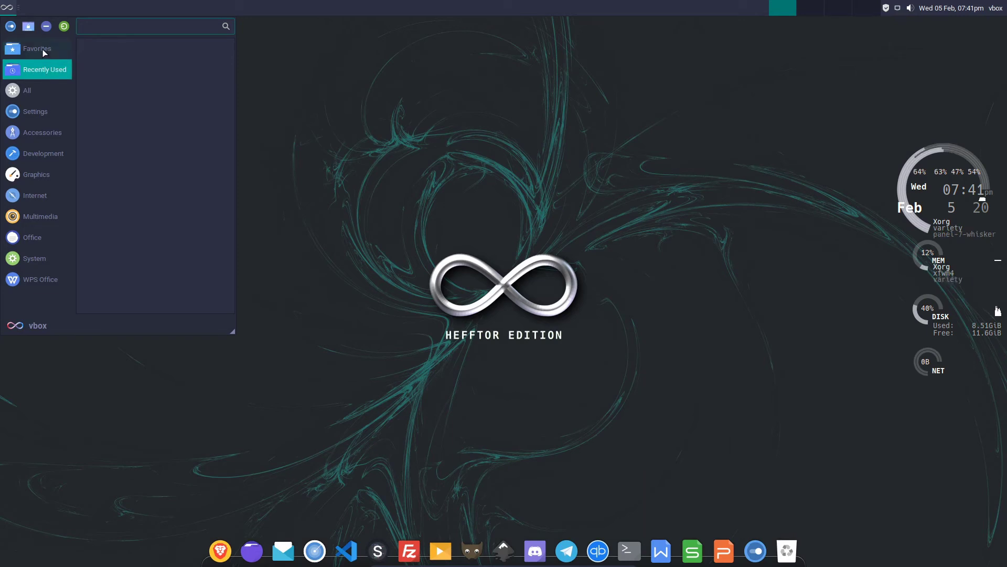
{"action": "left_click", "coordinate": [42, 50]}
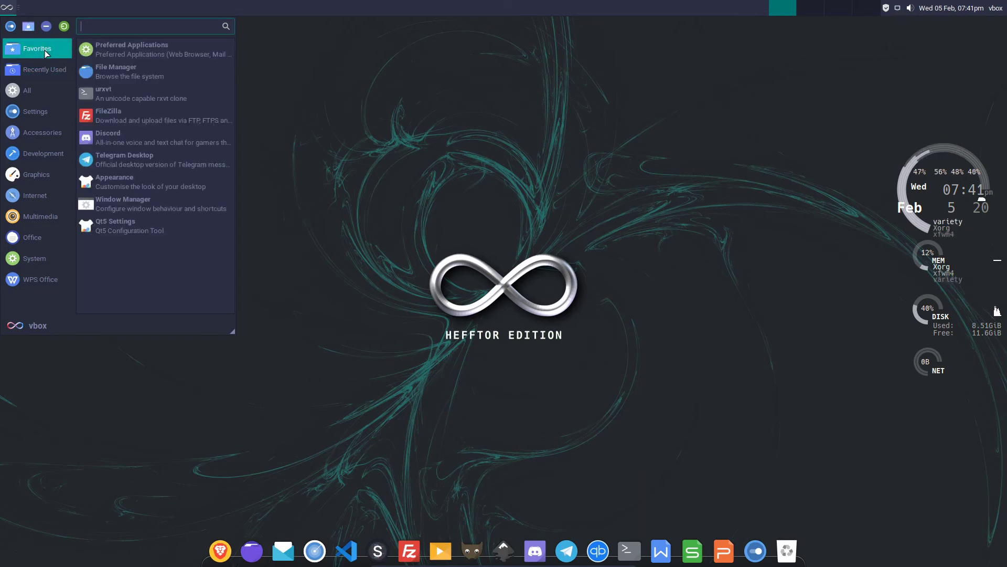
Set the pink-sky wizard-and-horse image as wallpaper in Desktop Settings
{"action": "left_click", "coordinate": [436, 192]}
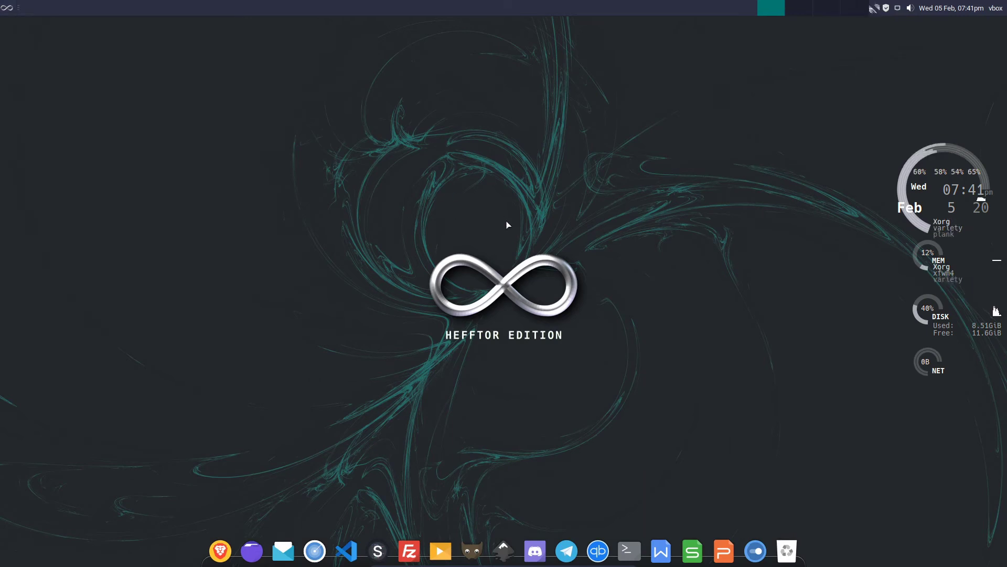
{"action": "right_click", "coordinate": [438, 192]}
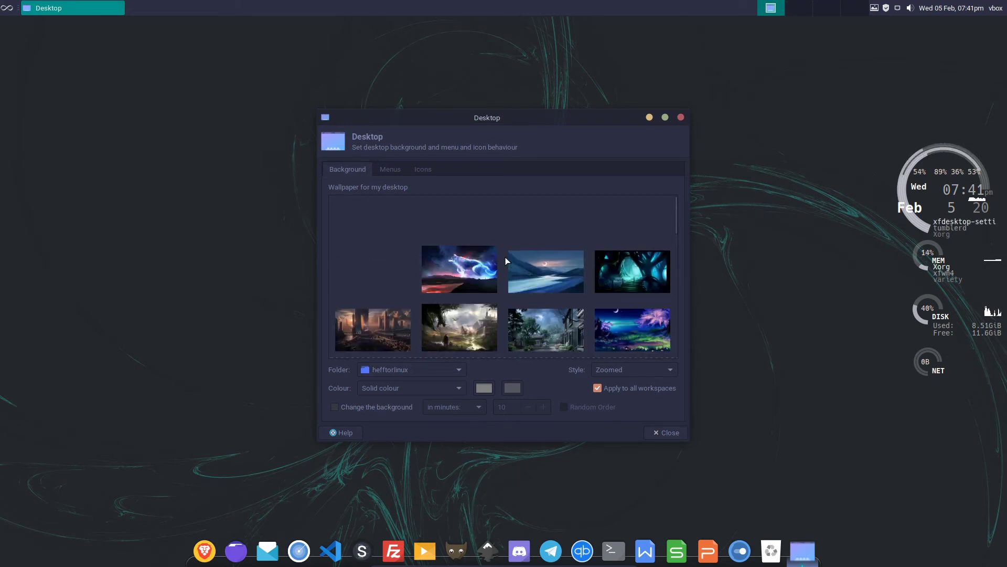
{"action": "scroll", "coordinate": [506, 257], "scroll_direction": "down", "scroll_amount": 5}
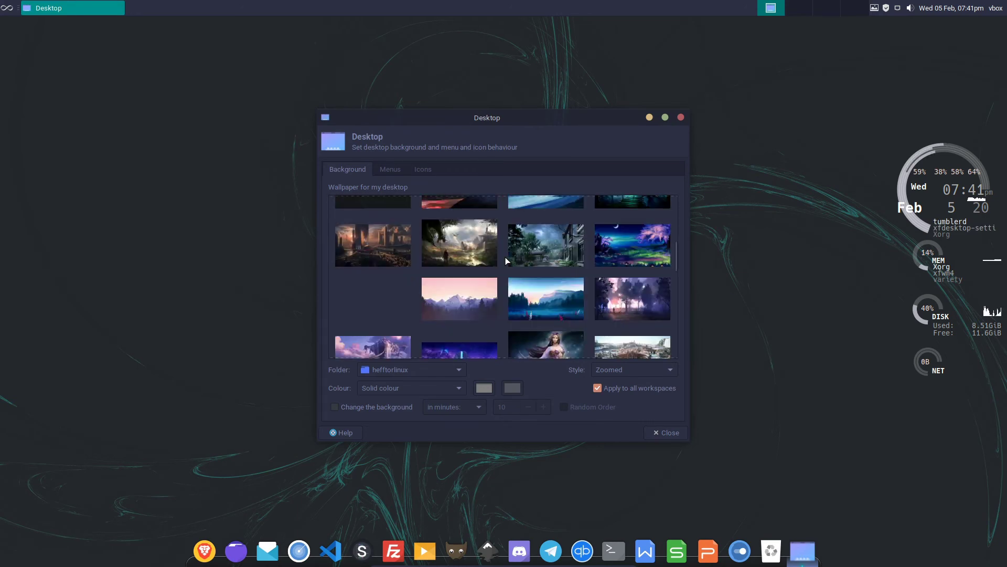
{"action": "scroll", "coordinate": [506, 260], "scroll_direction": "down", "scroll_amount": 5}
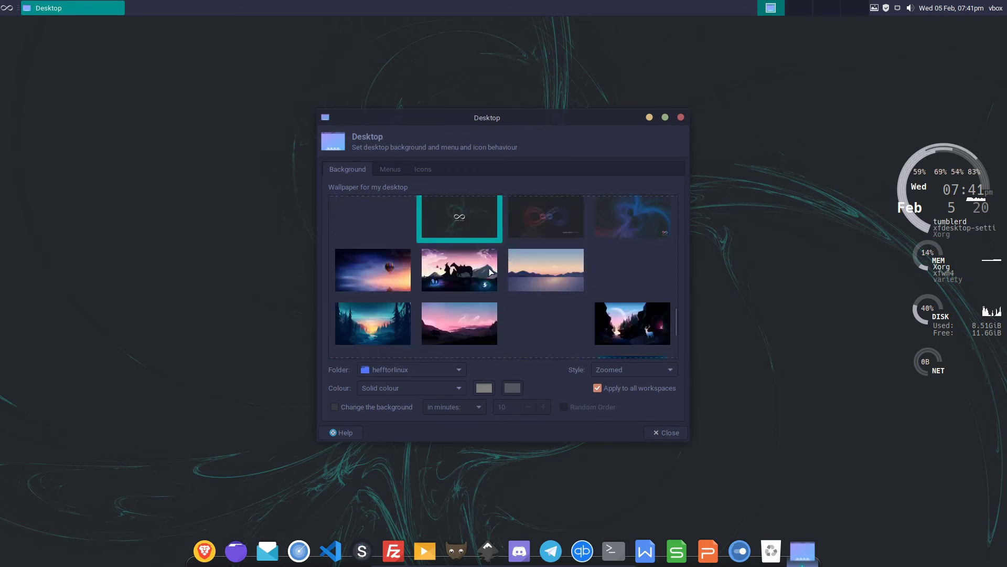
{"action": "left_click", "coordinate": [467, 273]}
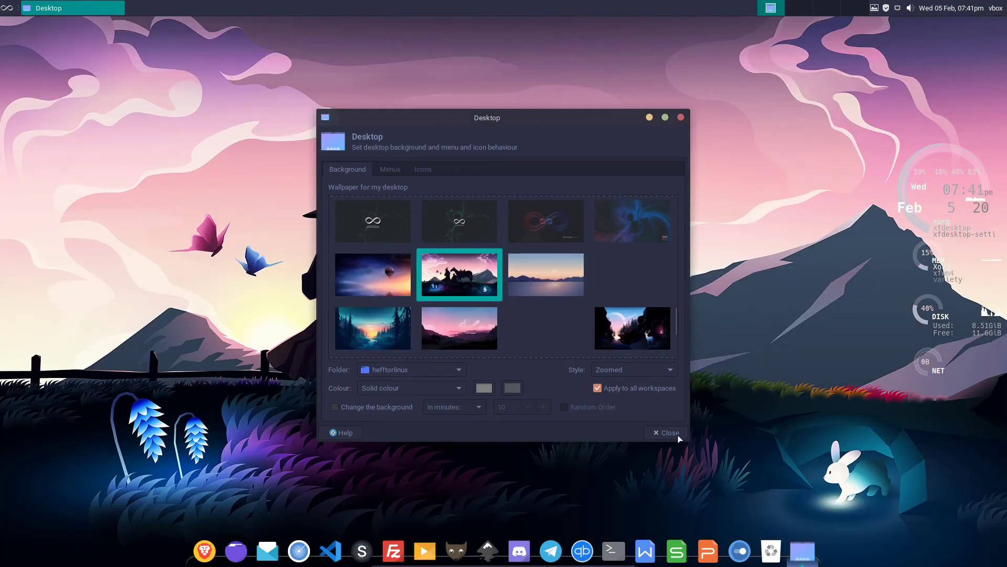
{"action": "left_click", "coordinate": [667, 432]}
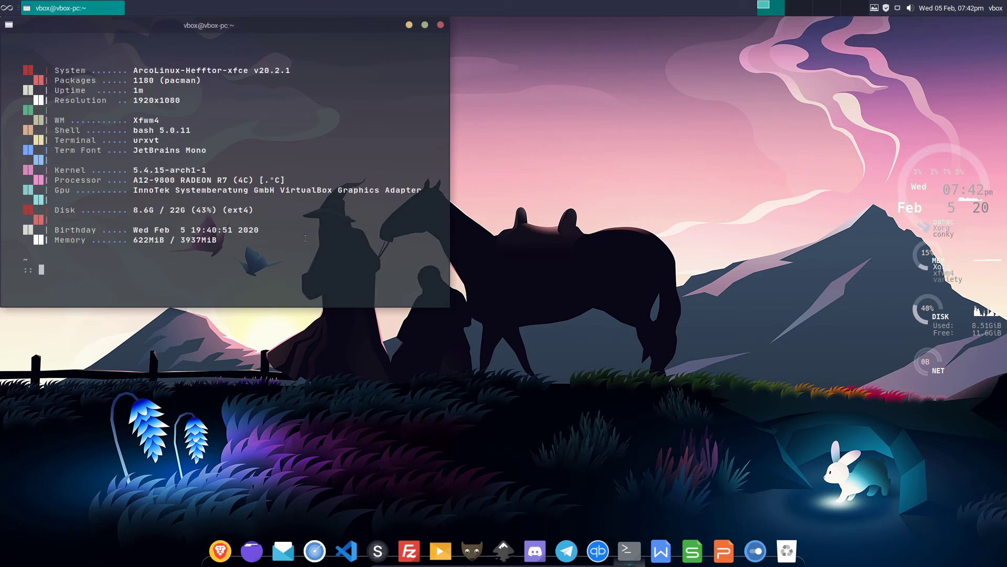
{"action": "type", "text": "psr"}
{"action": "type", "text": " macos"}
Search the repositories with psr for 'macos', then 'mac', themes
{"action": "key", "text": "Return"}
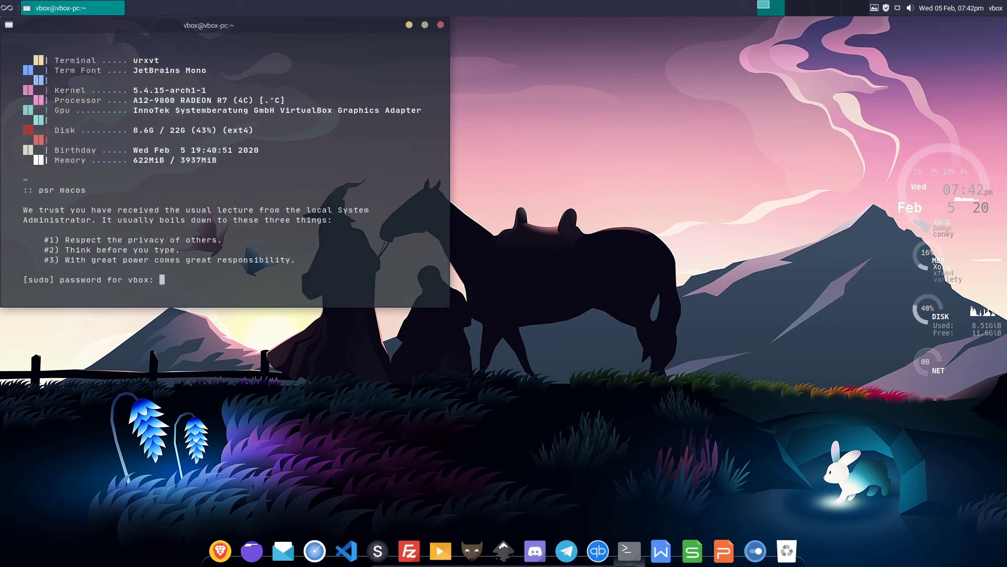
{"action": "key", "text": "Return"}
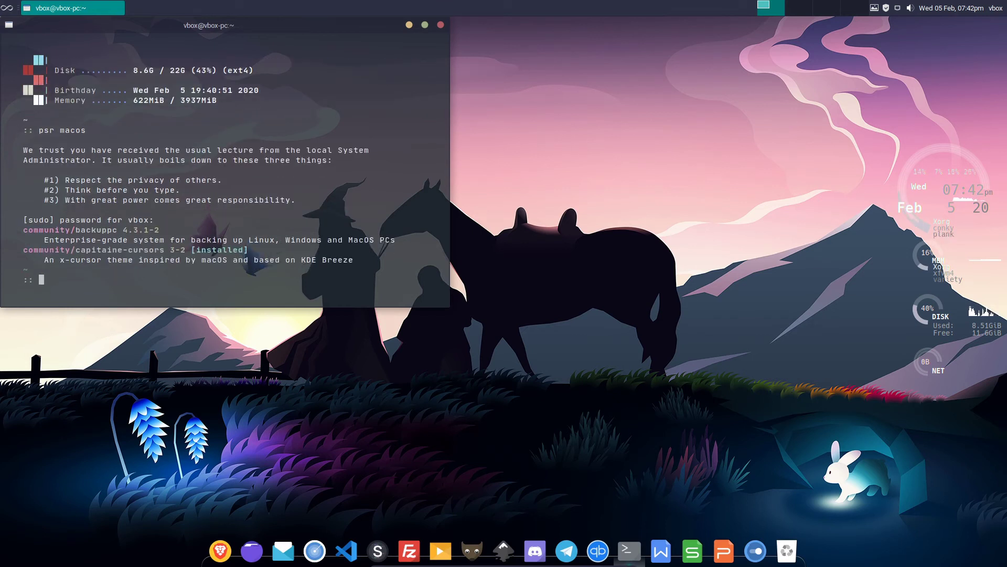
{"action": "key", "text": "Up"}
{"action": "key", "text": "BackSpace"}
{"action": "key", "text": "BackSpace"}
{"action": "key", "text": "Return"}
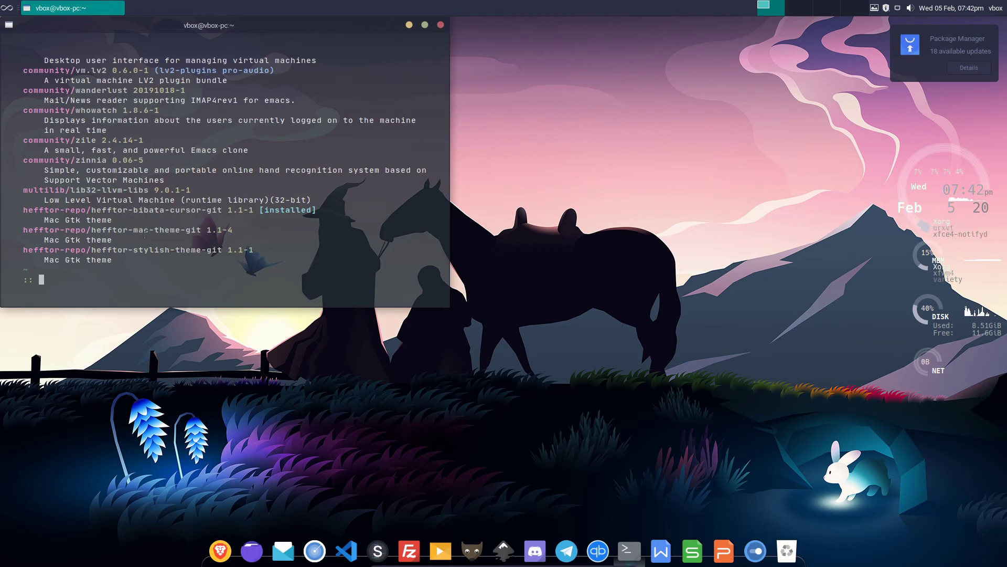
{"action": "type", "text": "ls"}
Install hefftor-mac-theme-git with pins and confirm with y
{"action": "key", "text": "BackSpace"}
{"action": "key", "text": "BackSpace"}
{"action": "type", "text": "pins hefftor-ma"}
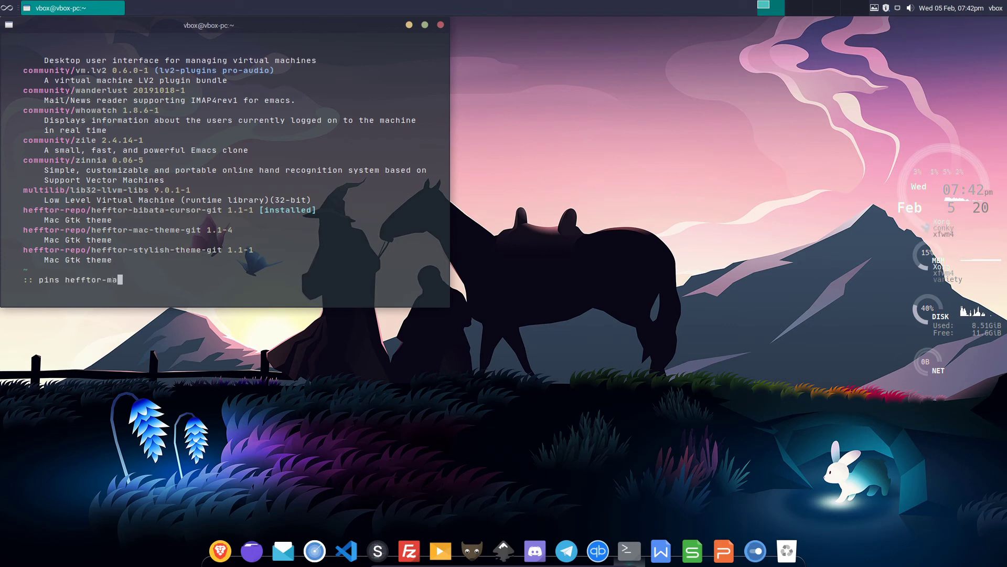
{"action": "type", "text": "c-"}
{"action": "type", "text": "theme-"}
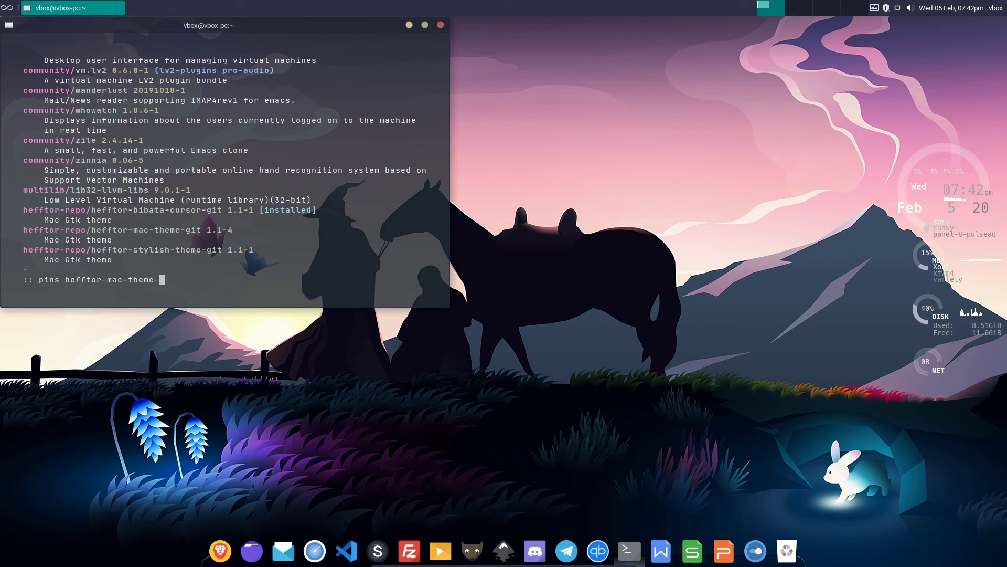
{"action": "type", "text": "git"}
{"action": "key", "text": "Return"}
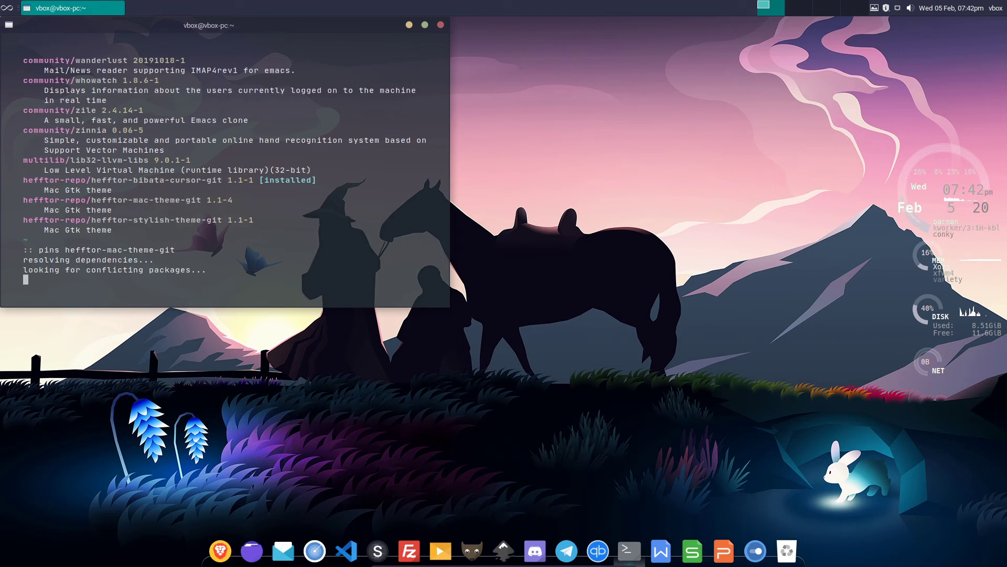
{"action": "type", "text": "y"}
{"action": "key", "text": "Return"}
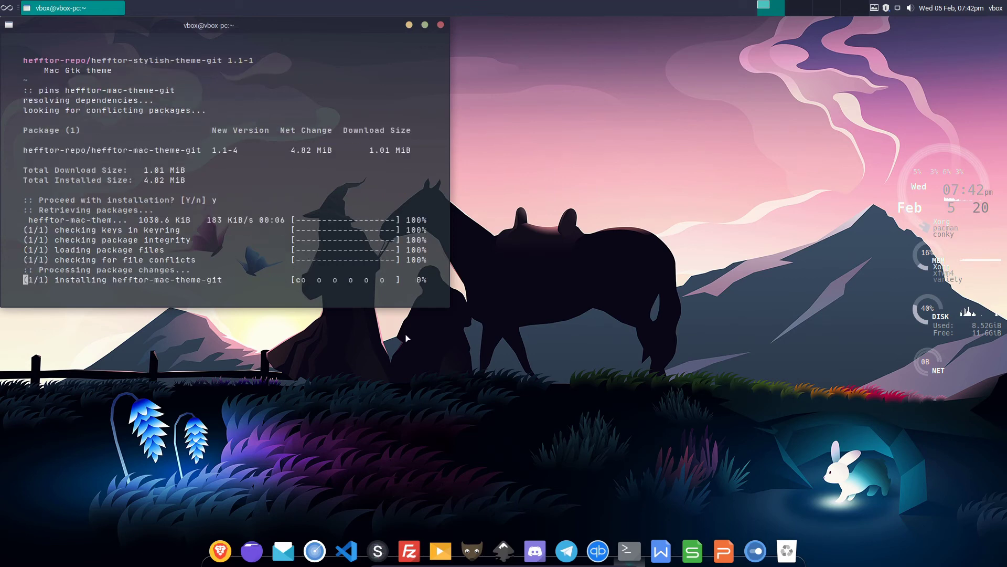
Set the window border theme to McOS-CTLina-XFCE in Window Manager settings
{"action": "left_click", "coordinate": [441, 25]}
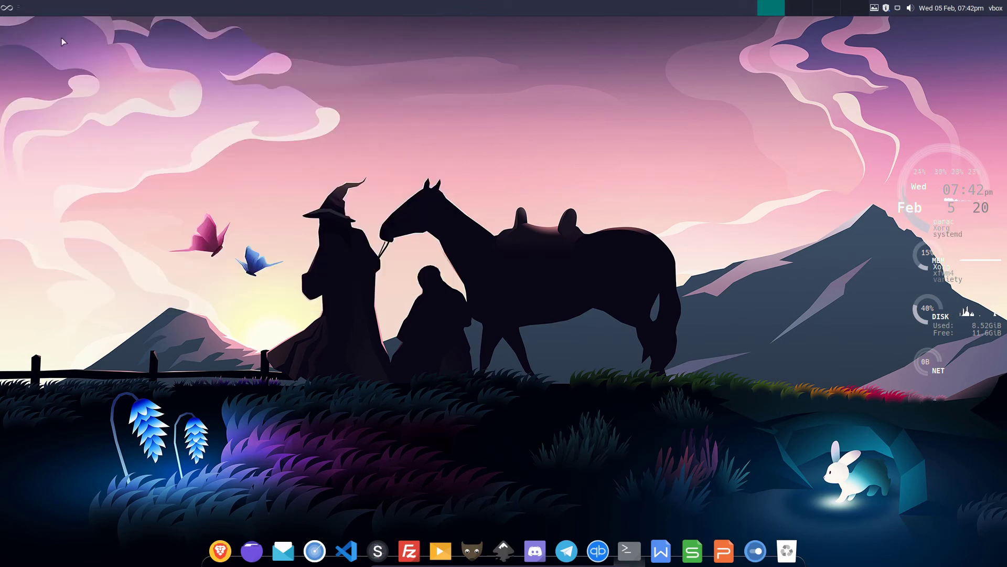
{"action": "left_click", "coordinate": [7, 9]}
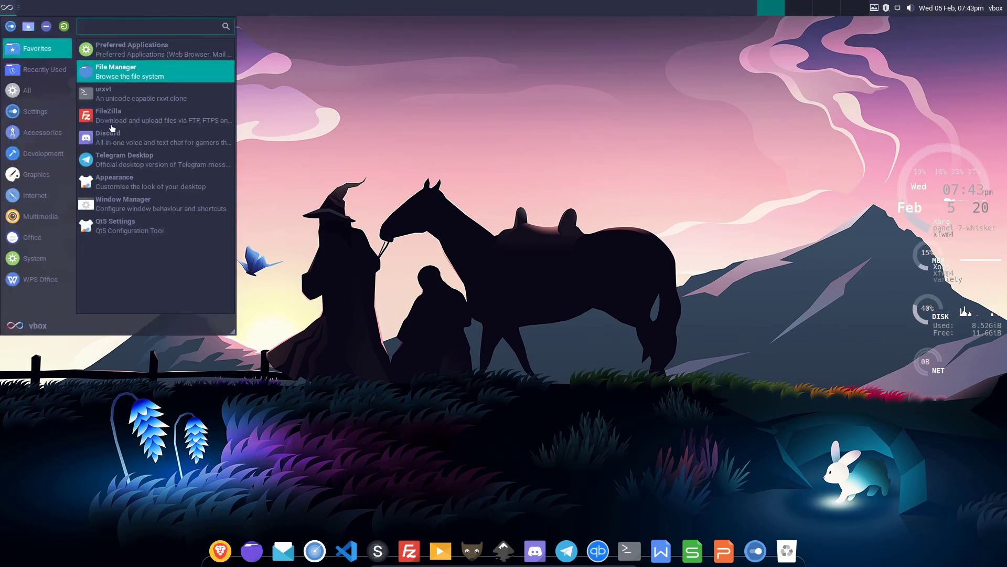
{"action": "key", "text": "Escape"}
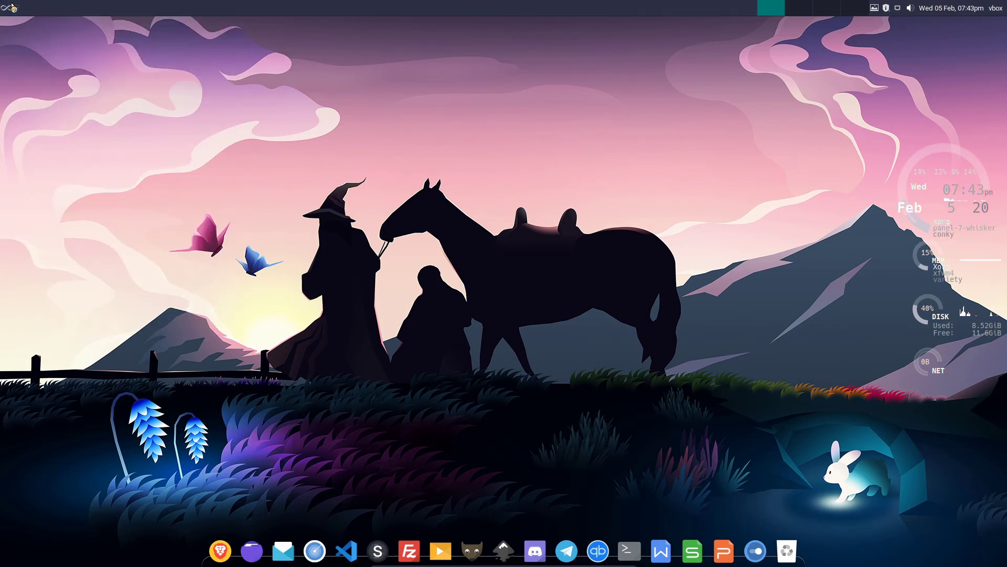
{"action": "left_click", "coordinate": [7, 9]}
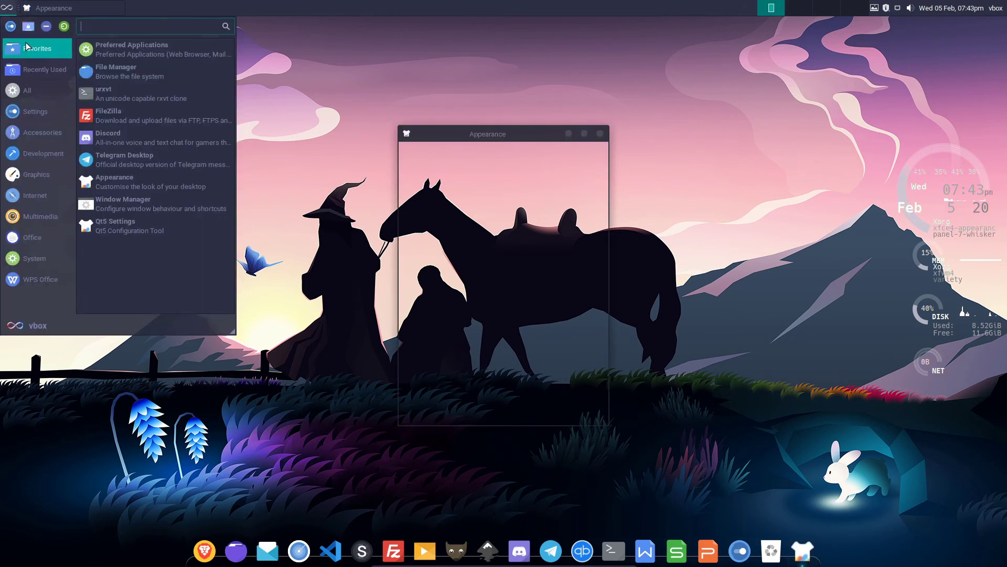
{"action": "left_click", "coordinate": [136, 206]}
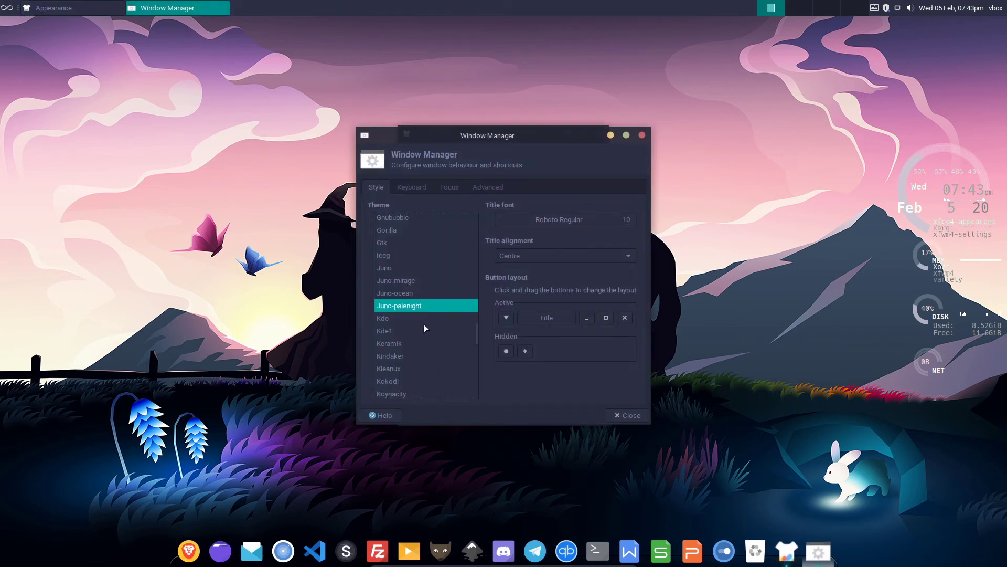
{"action": "scroll", "coordinate": [424, 327], "scroll_direction": "down", "scroll_amount": 4}
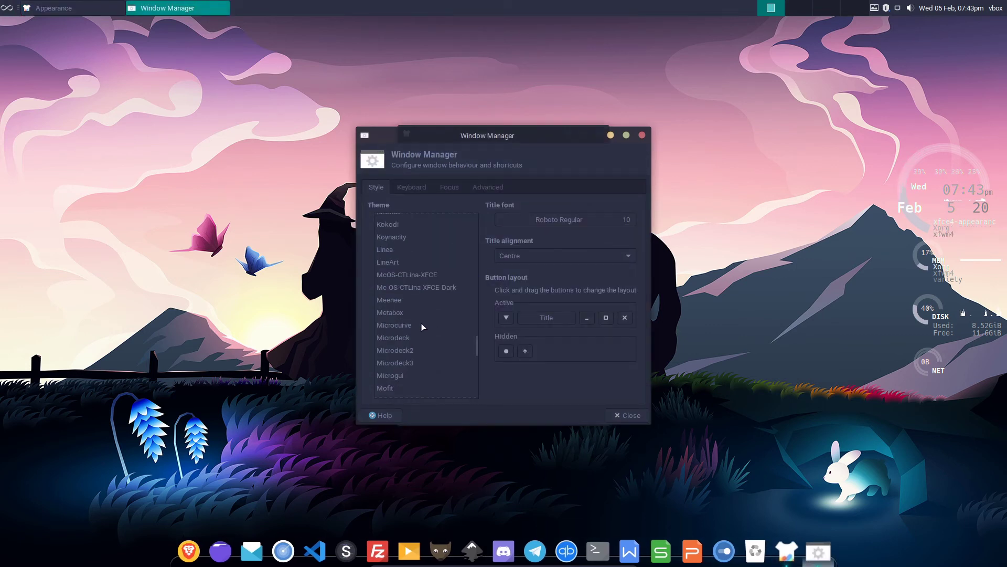
{"action": "left_click", "coordinate": [418, 274]}
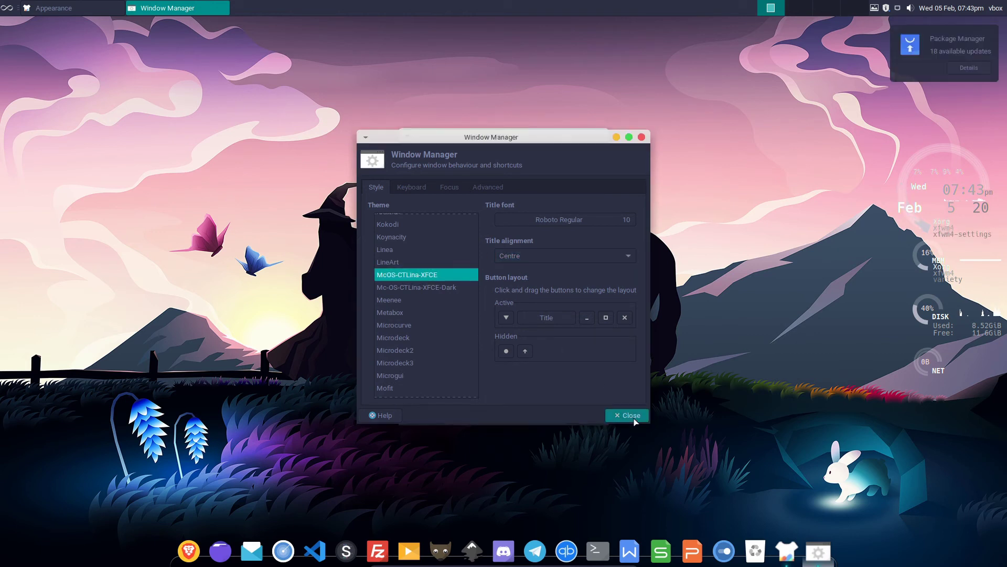
{"action": "left_click", "coordinate": [630, 414]}
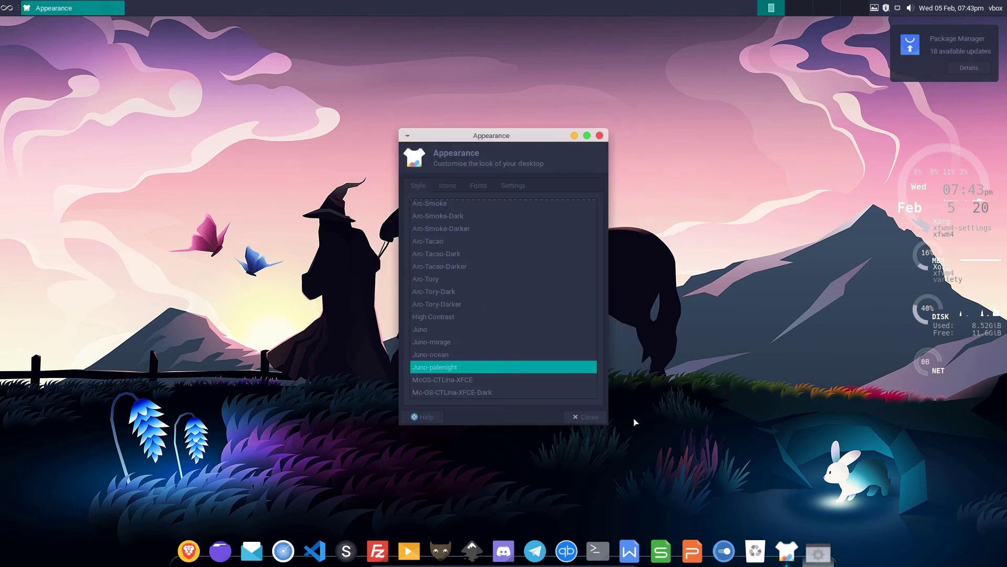
Set the Appearance interface style to McOS-CTLina-XFCE, then briefly open and close the file manager
{"action": "left_click", "coordinate": [464, 381]}
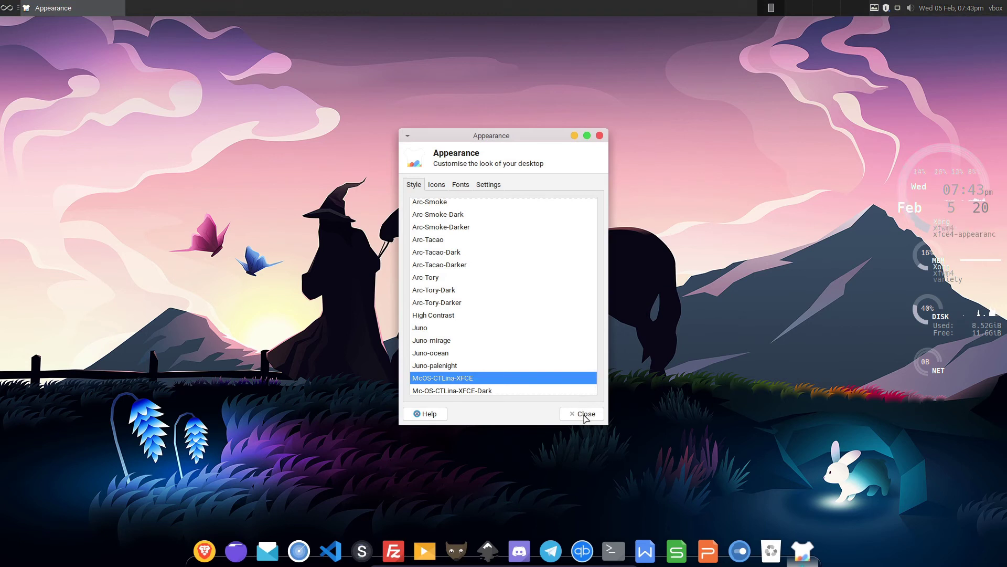
{"action": "left_click", "coordinate": [586, 415]}
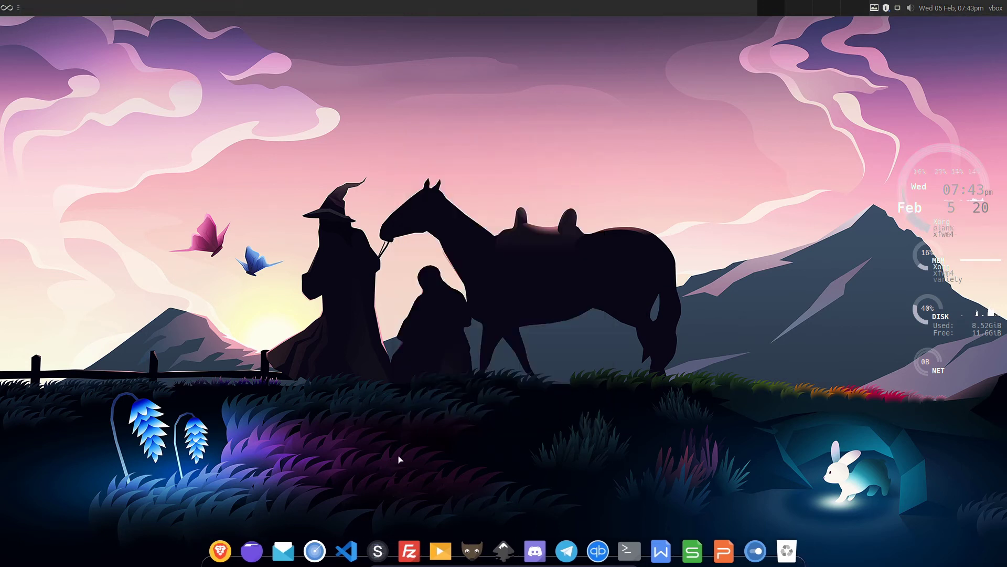
{"action": "left_click", "coordinate": [254, 551]}
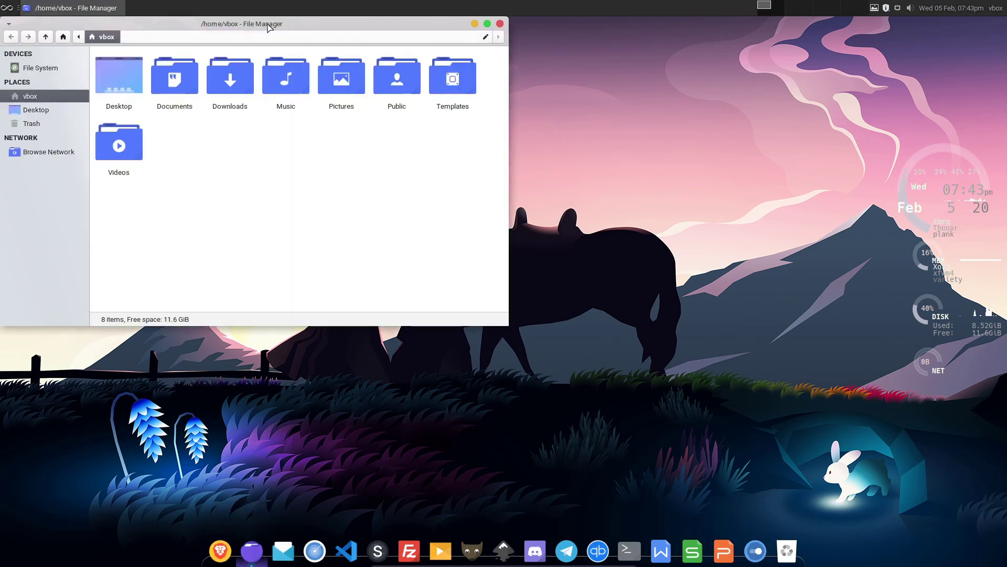
{"action": "left_click_drag", "start_coordinate": [272, 26], "coordinate": [453, 129]}
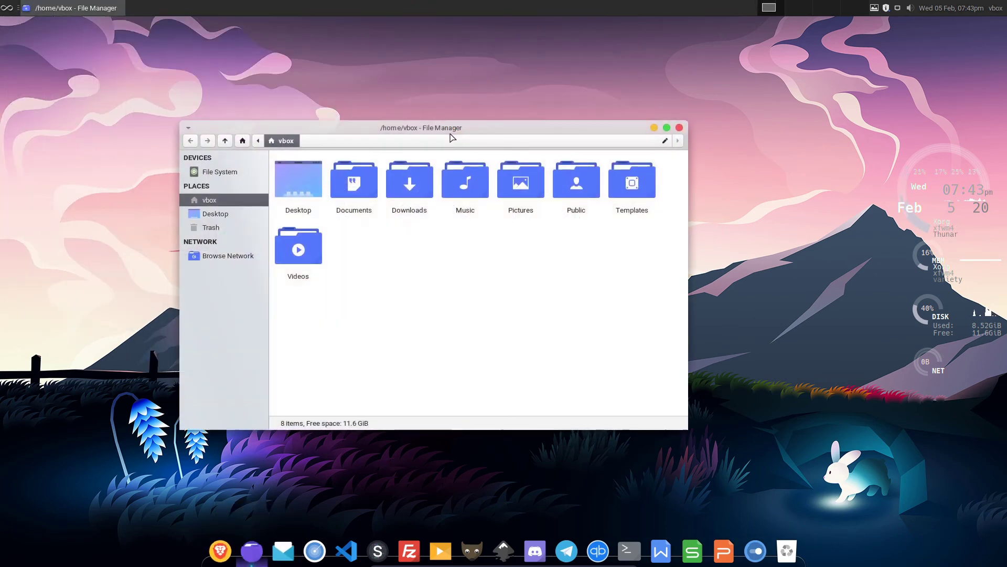
{"action": "left_click", "coordinate": [679, 128]}
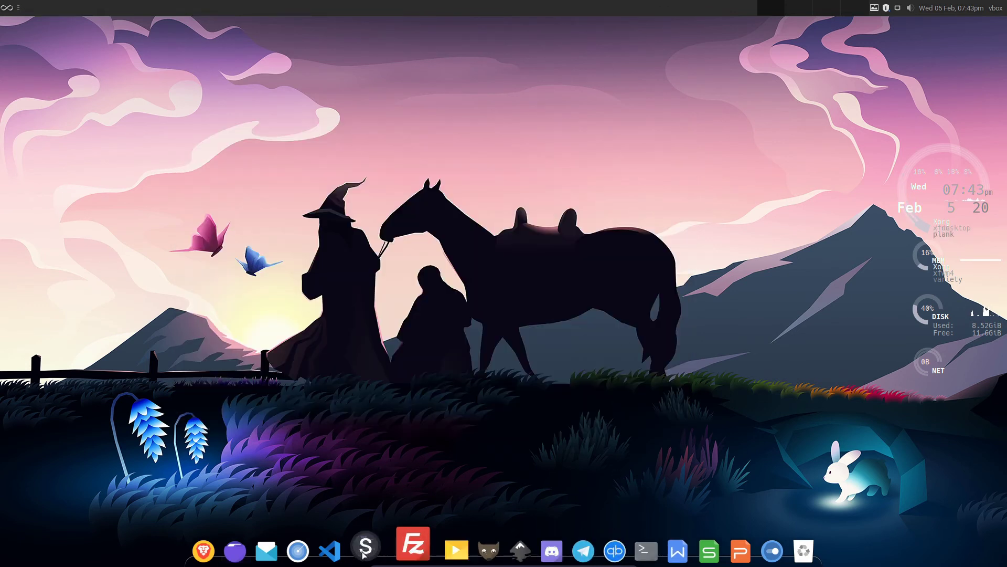
Launch Sublime Text and open /etc/pacman.conf through Other Locations > Computer > etc
{"action": "left_click", "coordinate": [380, 547]}
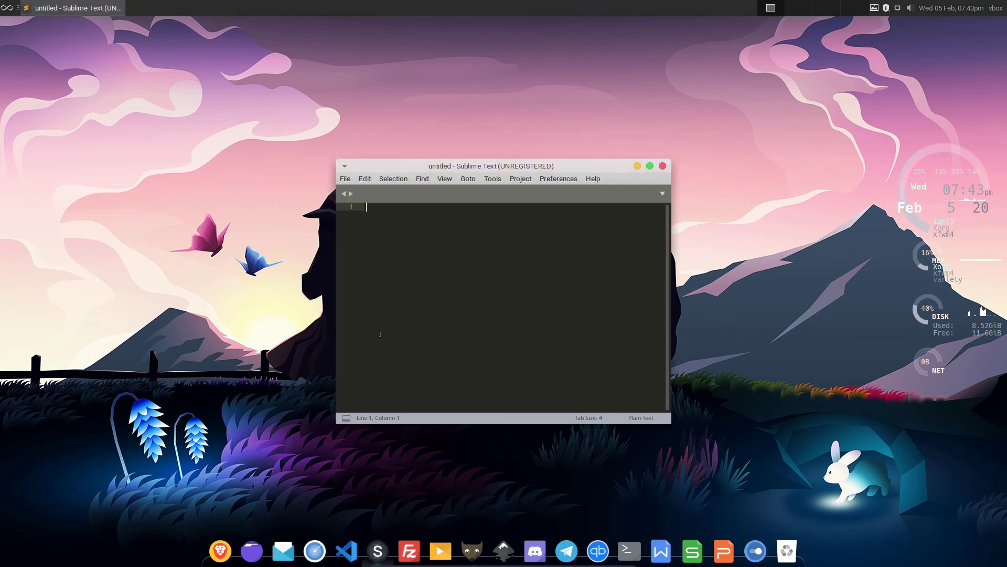
{"action": "left_click", "coordinate": [346, 179]}
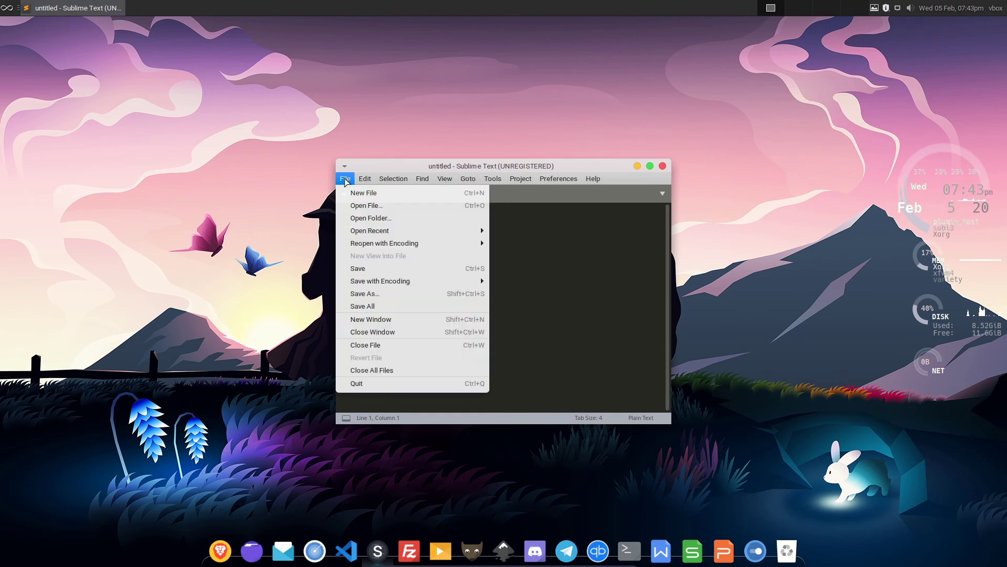
{"action": "left_click", "coordinate": [385, 206]}
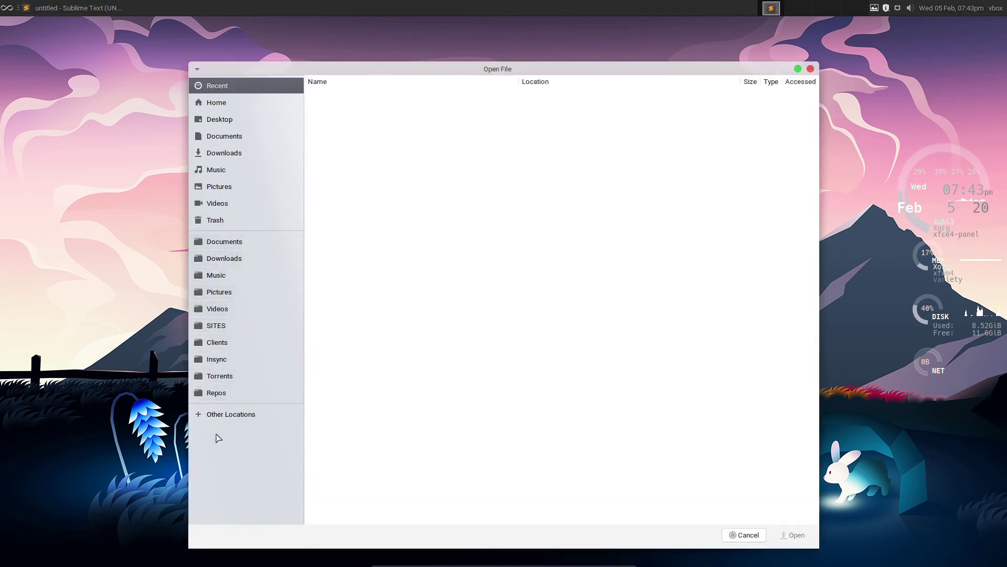
{"action": "left_click", "coordinate": [231, 414]}
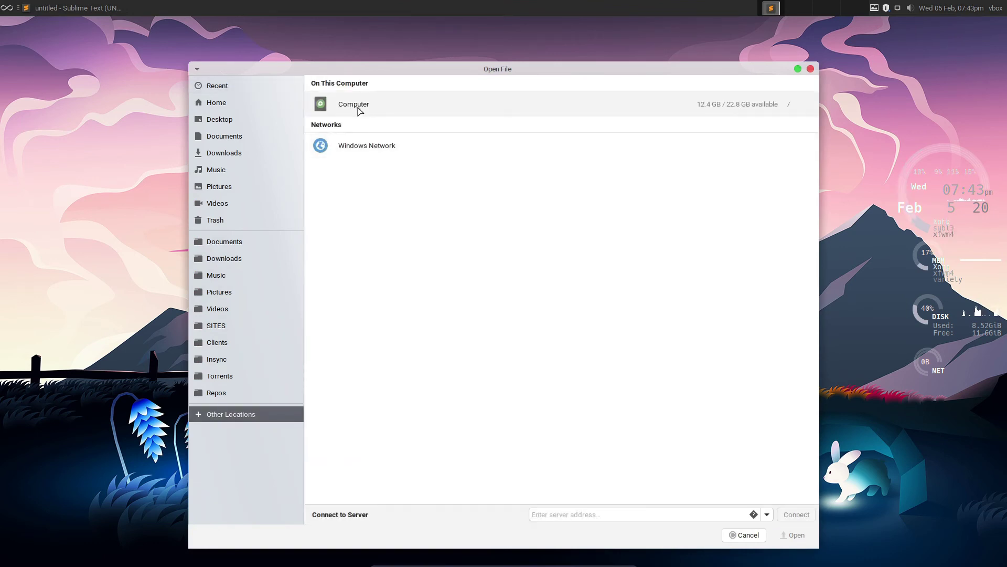
{"action": "left_click", "coordinate": [357, 110]}
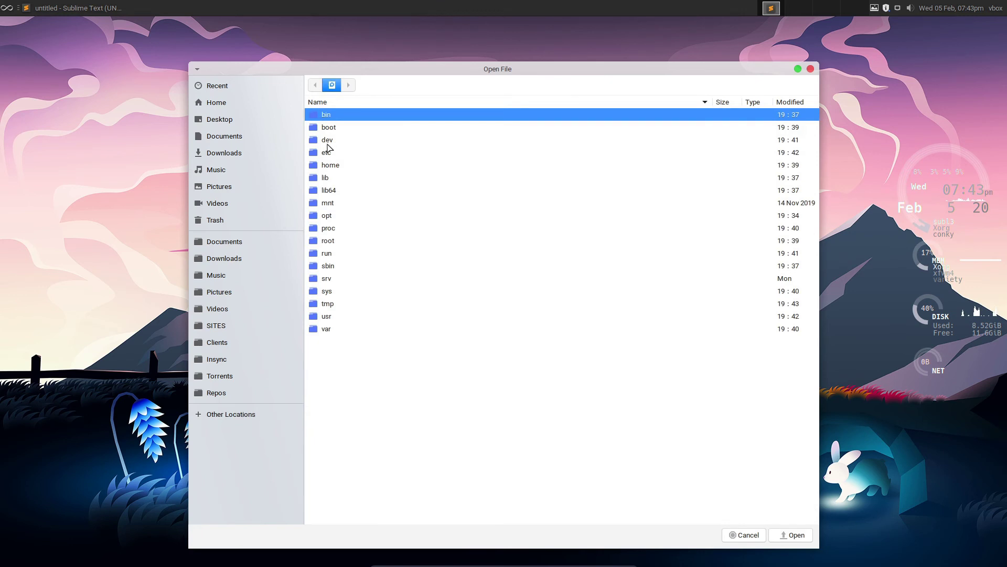
{"action": "double_click", "coordinate": [328, 152]}
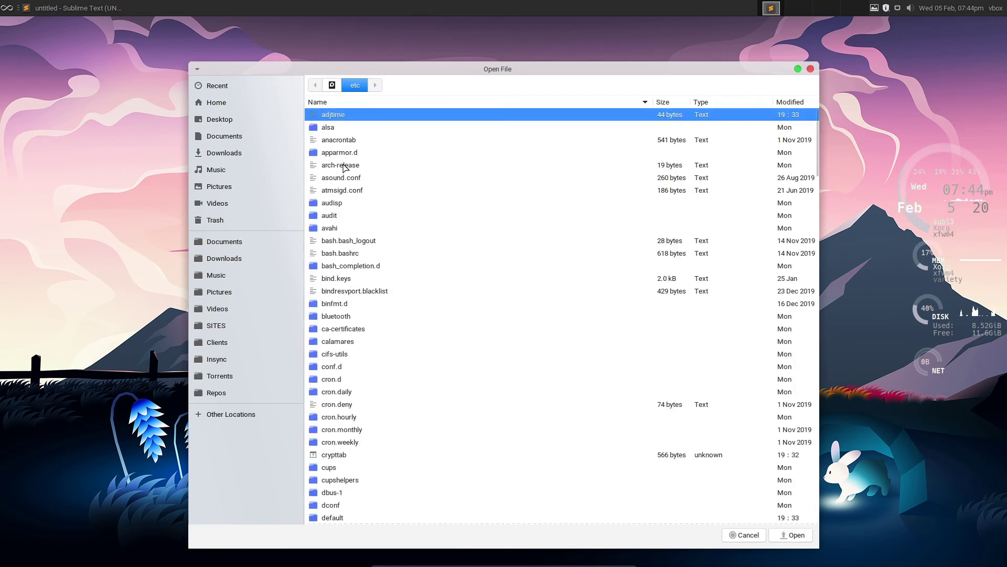
{"action": "type", "text": "pacman"}
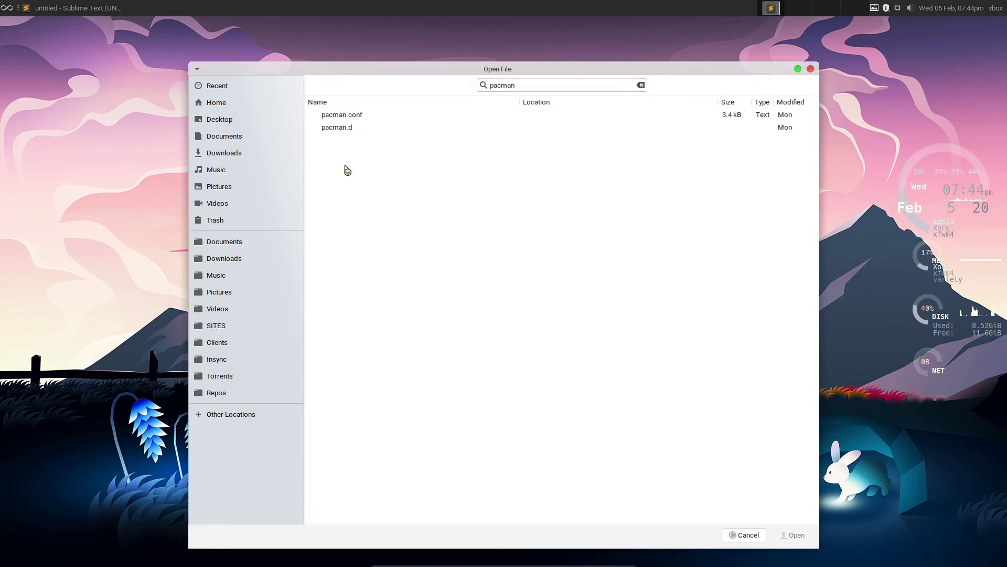
{"action": "double_click", "coordinate": [351, 116]}
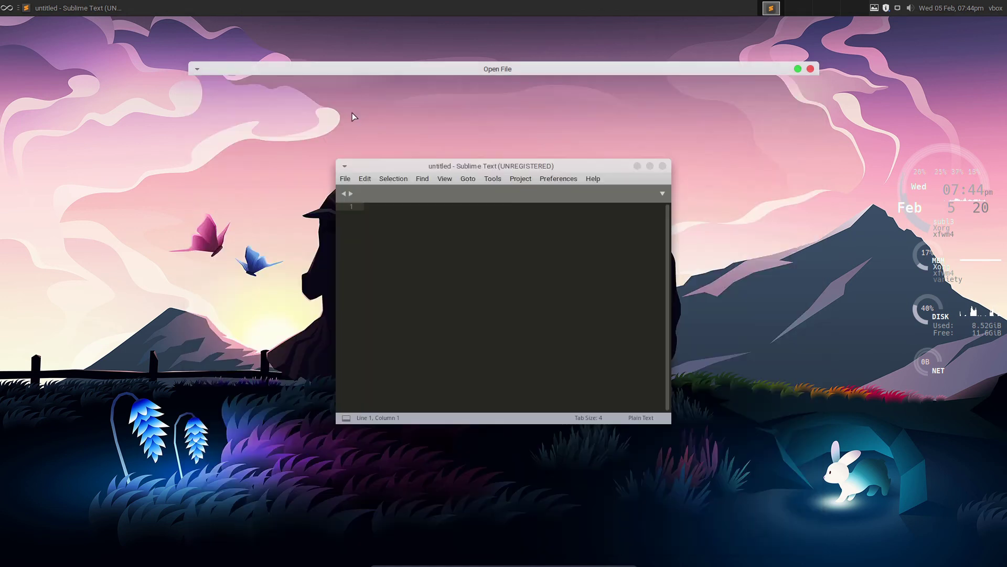
Copy the three-line [hefftor-repo] block and add blank lines beneath it
{"action": "left_click", "coordinate": [653, 349]}
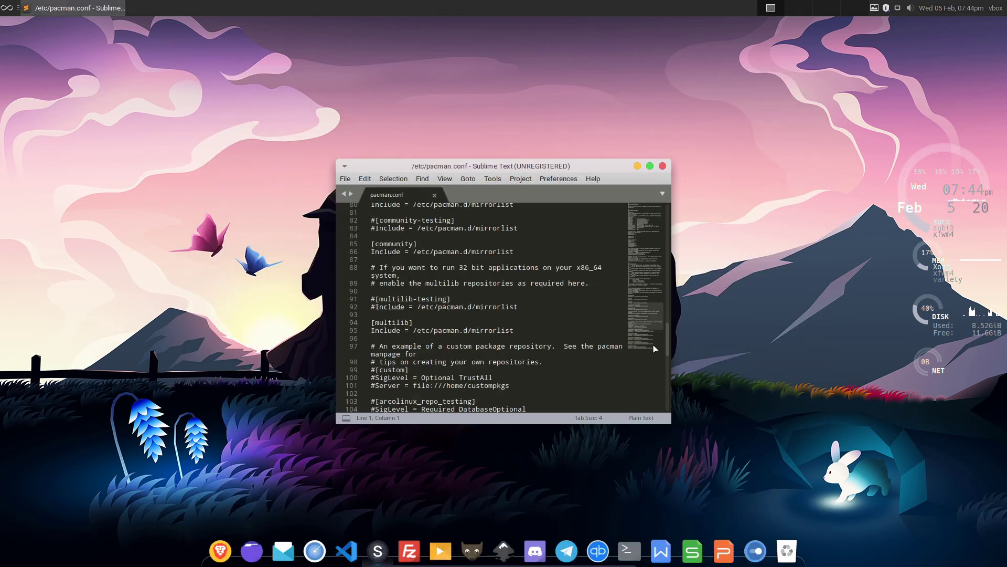
{"action": "scroll", "coordinate": [653, 349], "scroll_direction": "down", "scroll_amount": 5}
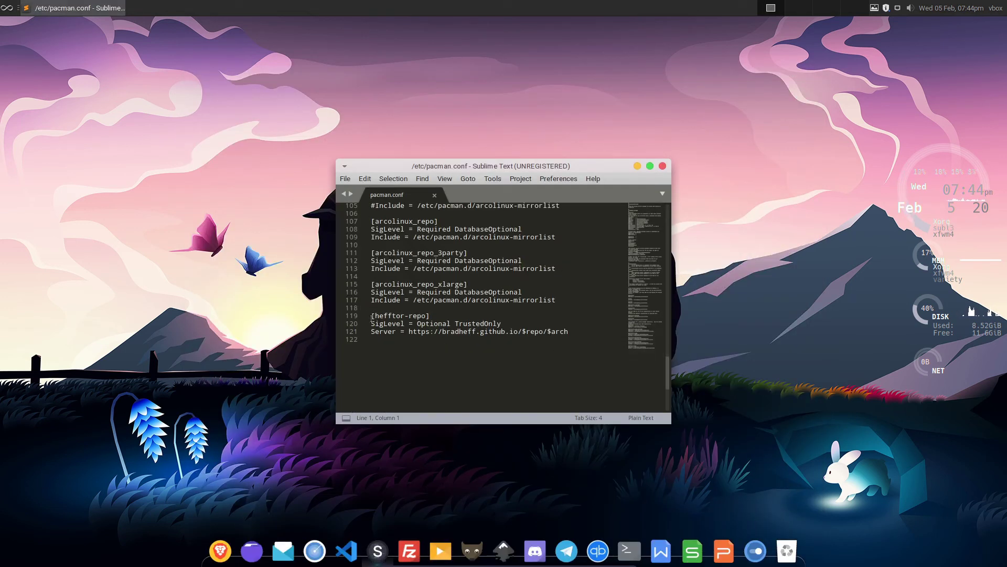
{"action": "left_click", "coordinate": [371, 316]}
{"action": "left_click", "coordinate": [569, 331], "text": "shift"}
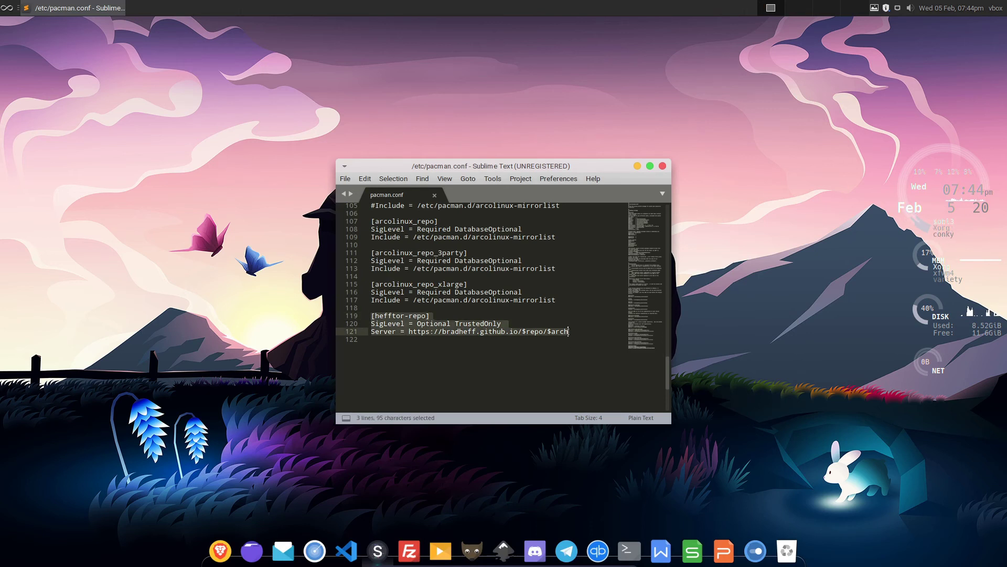
{"action": "key", "text": "ctrl+c"}
{"action": "key", "text": "Right"}
{"action": "key", "text": "Return"}
{"action": "key", "text": "Return"}
Paste the block as a new hefftor-test-repo entry and save pacman.conf with administrator rights
{"action": "key", "text": "ctrl+v"}
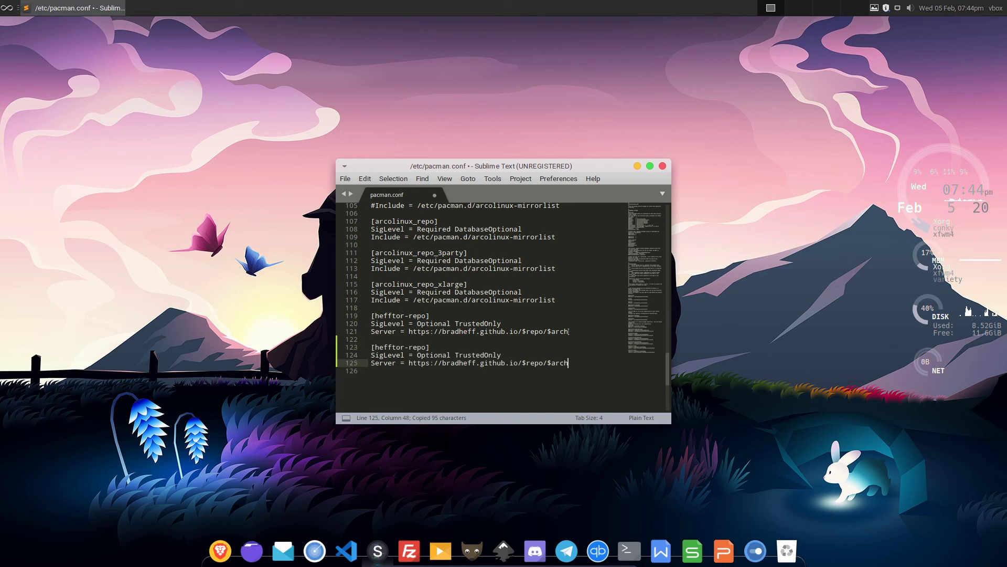
{"action": "left_click", "coordinate": [500, 354]}
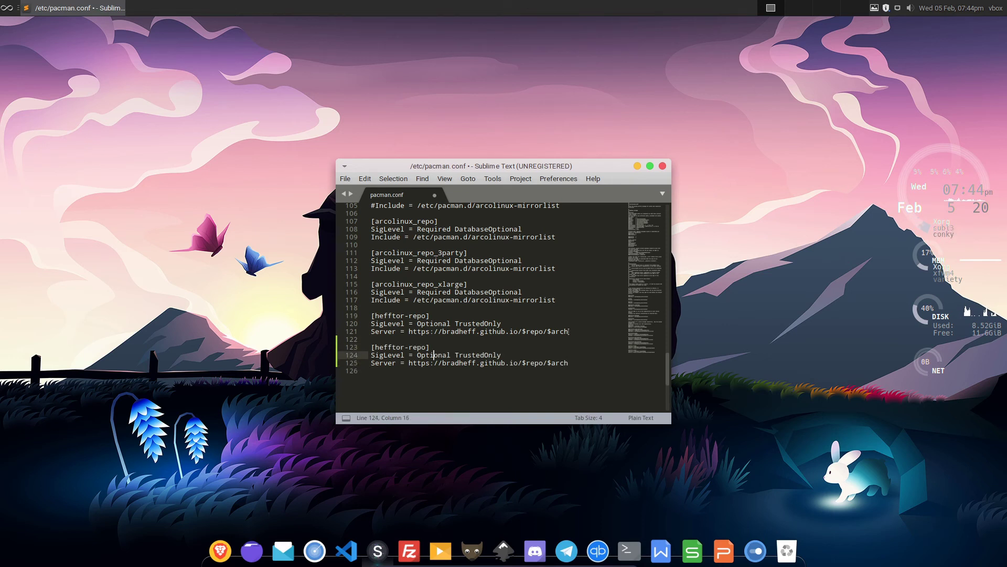
{"action": "left_click", "coordinate": [405, 348]}
{"action": "type", "text": "tex"}
{"action": "type", "text": "t-"}
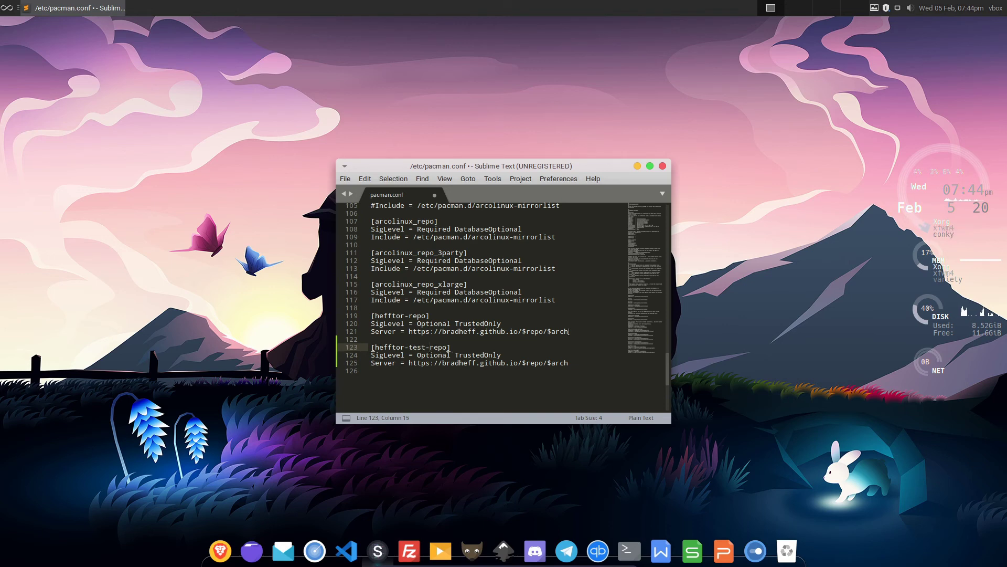
{"action": "key", "text": "ctrl+s"}
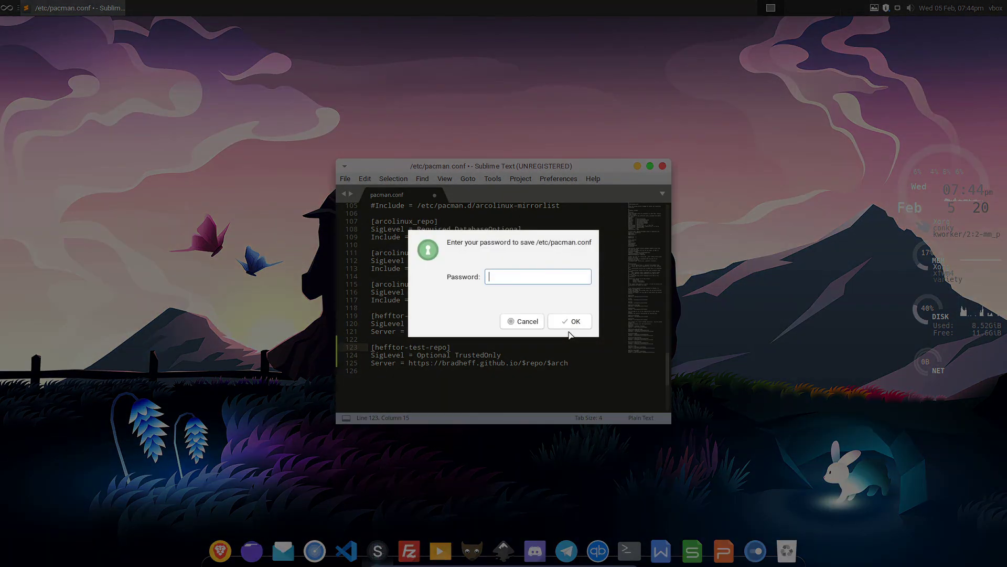
{"action": "left_click", "coordinate": [572, 321]}
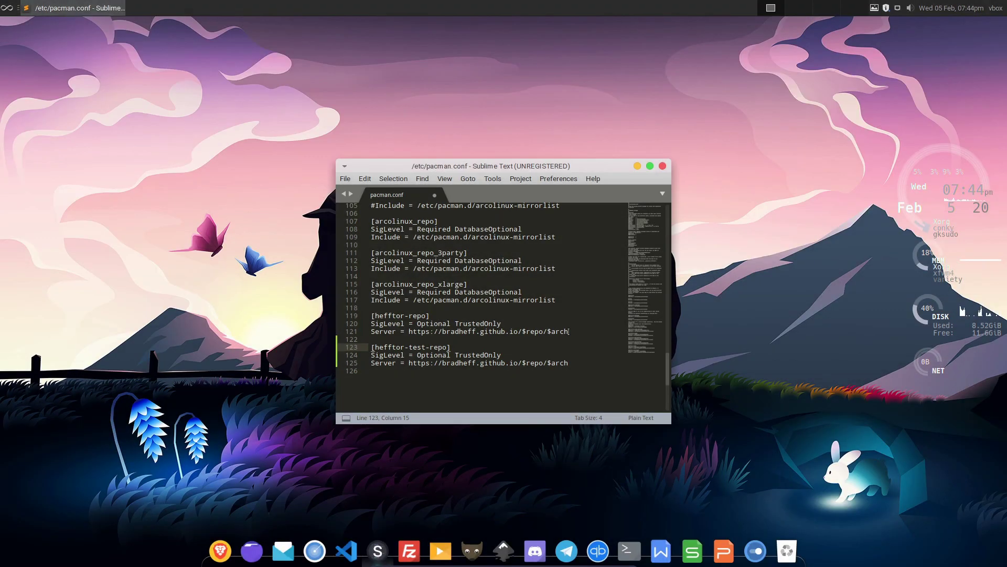
Run sudo pacman -Syy in a new terminal, entering the sudo password
{"action": "left_click", "coordinate": [663, 166]}
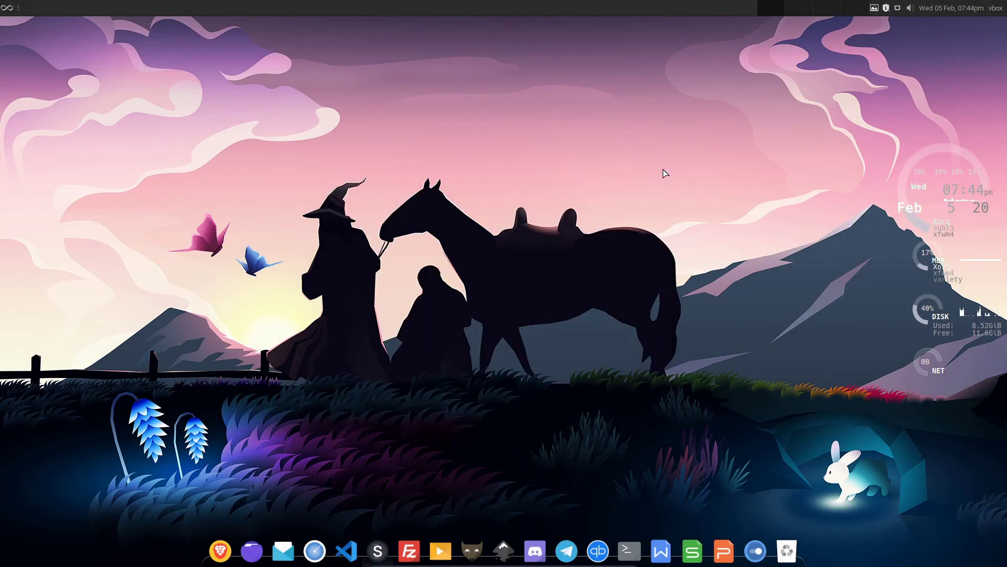
{"action": "left_click", "coordinate": [627, 543]}
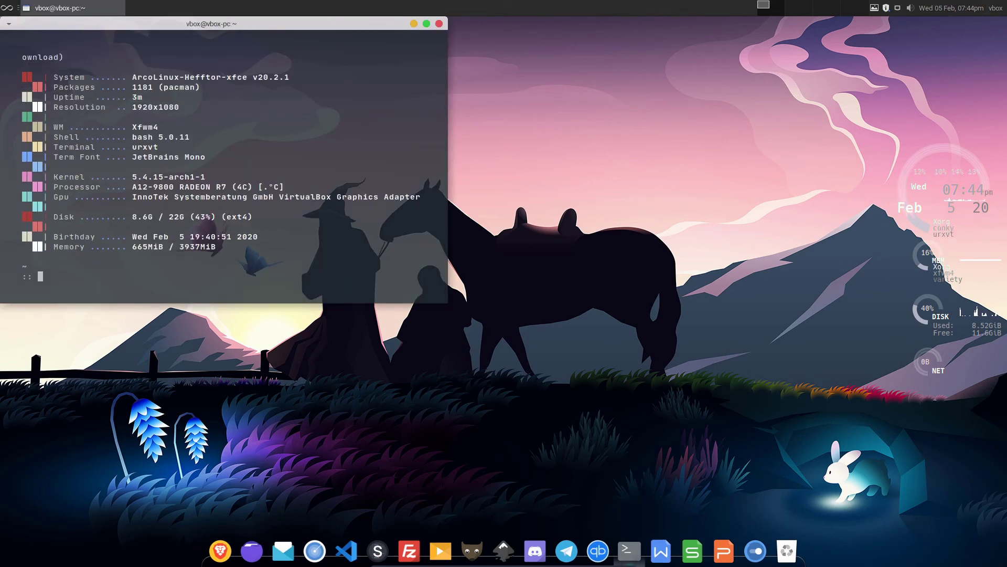
{"action": "type", "text": "sudo pacman -s"}
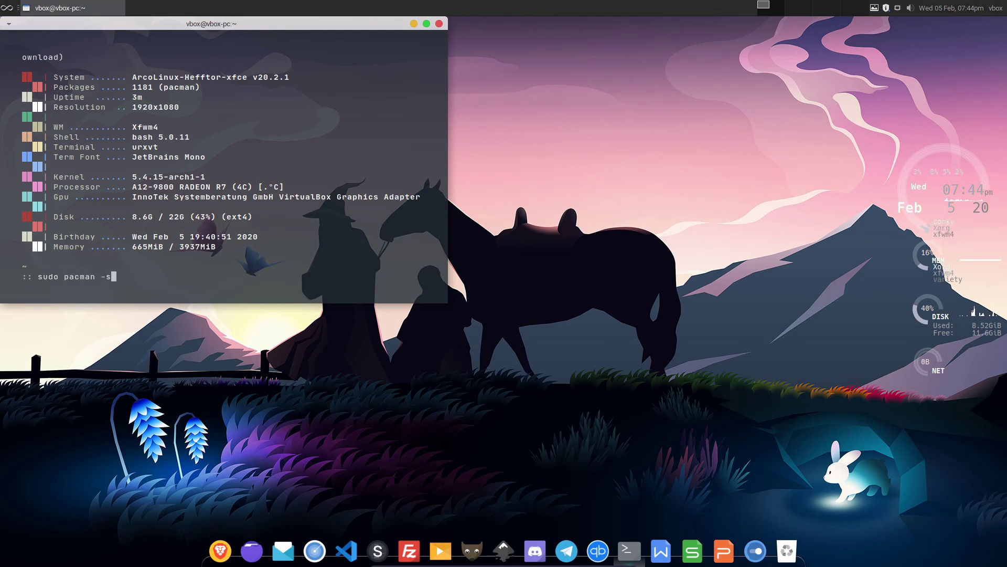
{"action": "type", "text": "YY"}
{"action": "key", "text": "BackSpace"}
{"action": "key", "text": "BackSpace"}
{"action": "key", "text": "BackSpace"}
{"action": "type", "text": "yy"}
{"action": "key", "text": "Left"}
{"action": "key", "text": "Left"}
{"action": "type", "text": "S"}
{"action": "key", "text": "Return"}
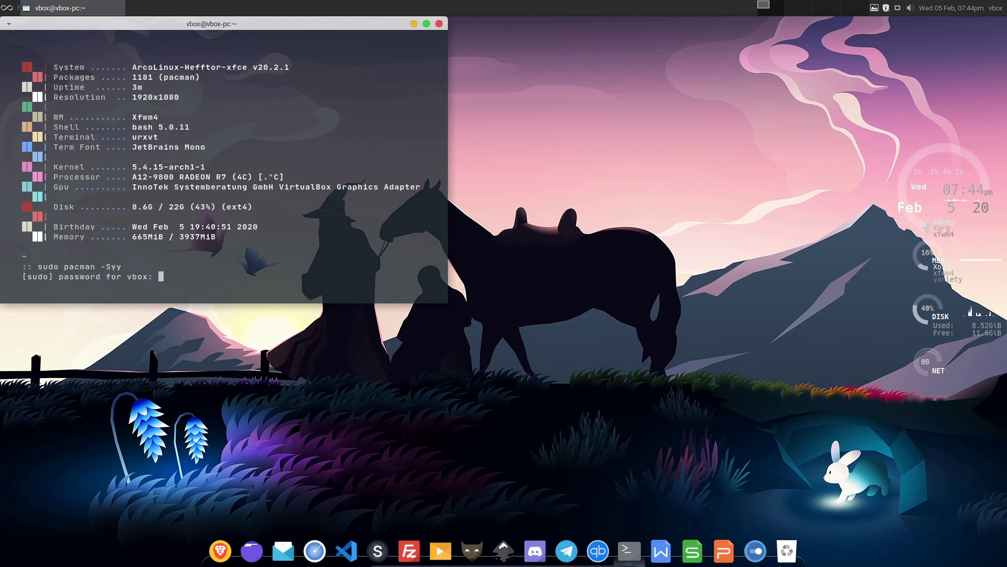
{"action": "key", "text": "Return"}
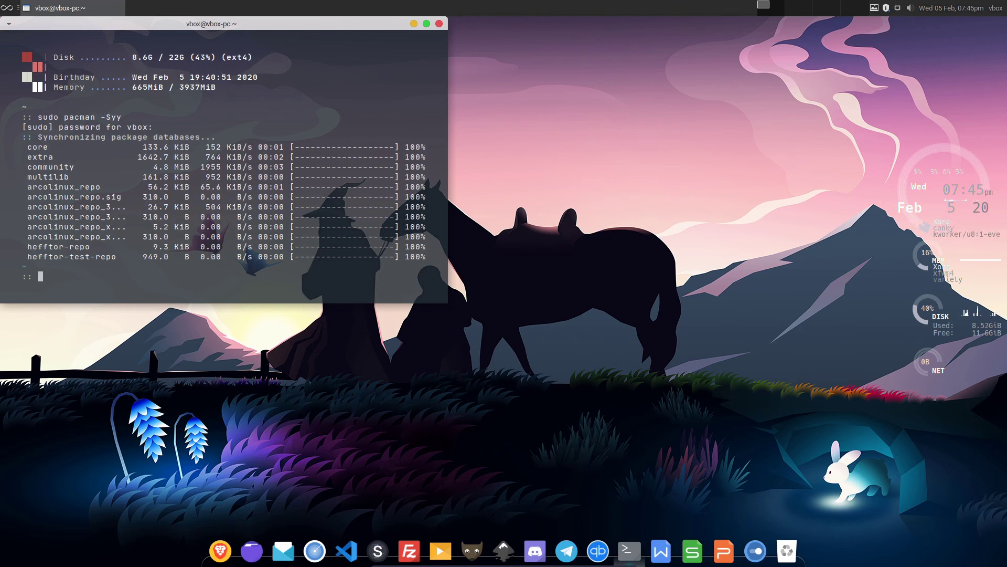
{"action": "type", "text": "p"}
{"action": "type", "text": "sr "}
{"action": "type", "text": "tweak-tool"}
Search the repositories with psr for tweak-tool, then for arcolinux-tweak-tool-git
{"action": "key", "text": "Return"}
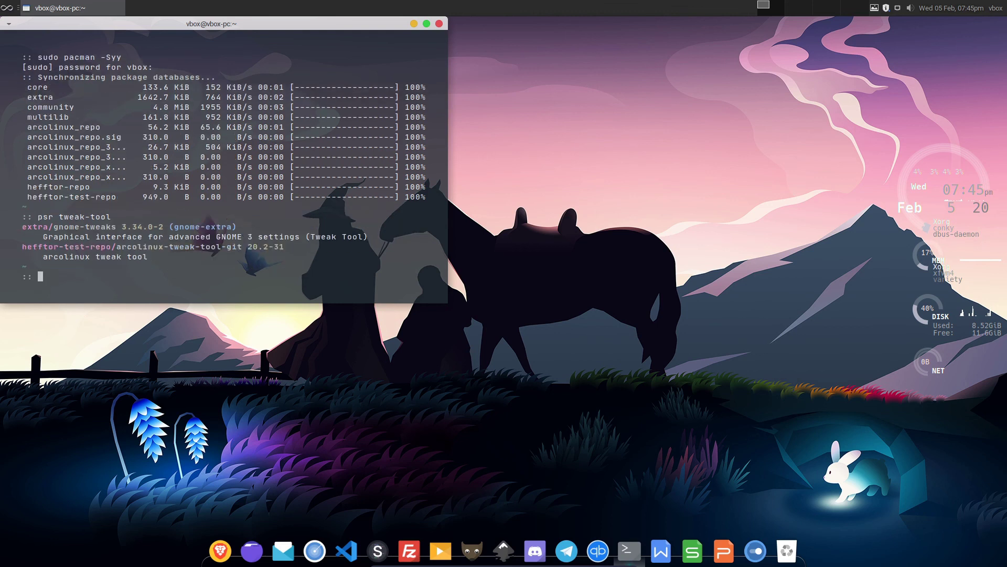
{"action": "key", "text": "Up"}
{"action": "type", "text": "-git"}
{"action": "key", "text": "Home"}
{"action": "key", "text": "ctrl+Right"}
{"action": "type", "text": "arcolinux"}
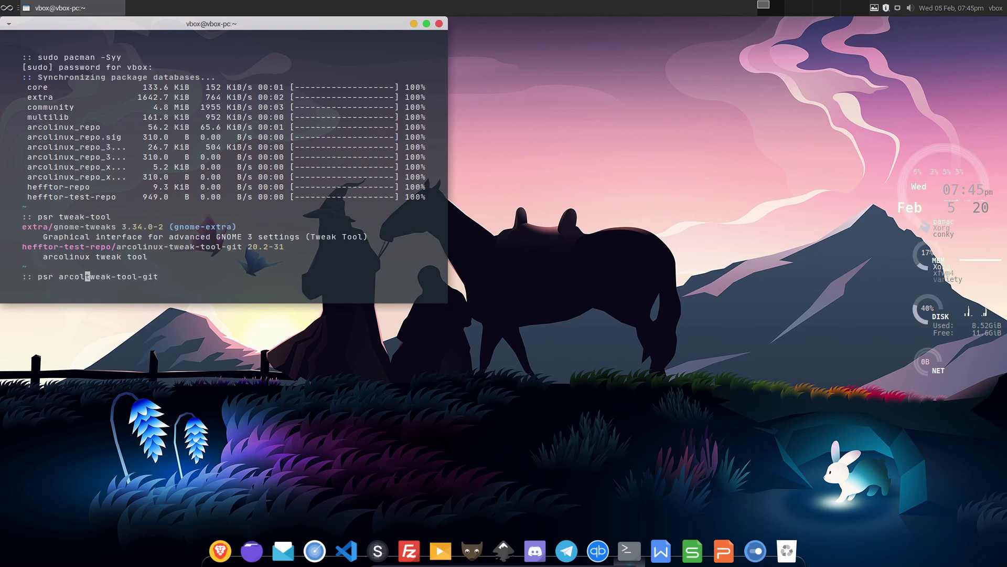
{"action": "type", "text": "-"}
{"action": "key", "text": "Return"}
Install arcolinux-tweak-tool-git with pins and confirm the installation
{"action": "key", "text": "Up"}
{"action": "key", "text": "Home"}
{"action": "key", "text": "Delete"}
{"action": "key", "text": "Delete"}
{"action": "key", "text": "Delete"}
{"action": "type", "text": "pin"}
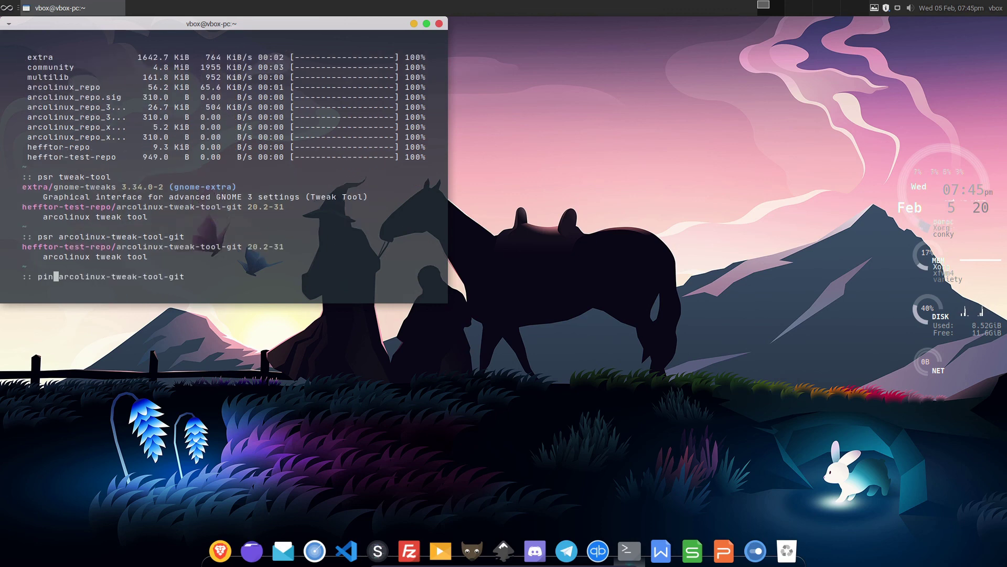
{"action": "type", "text": "s"}
{"action": "key", "text": "Return"}
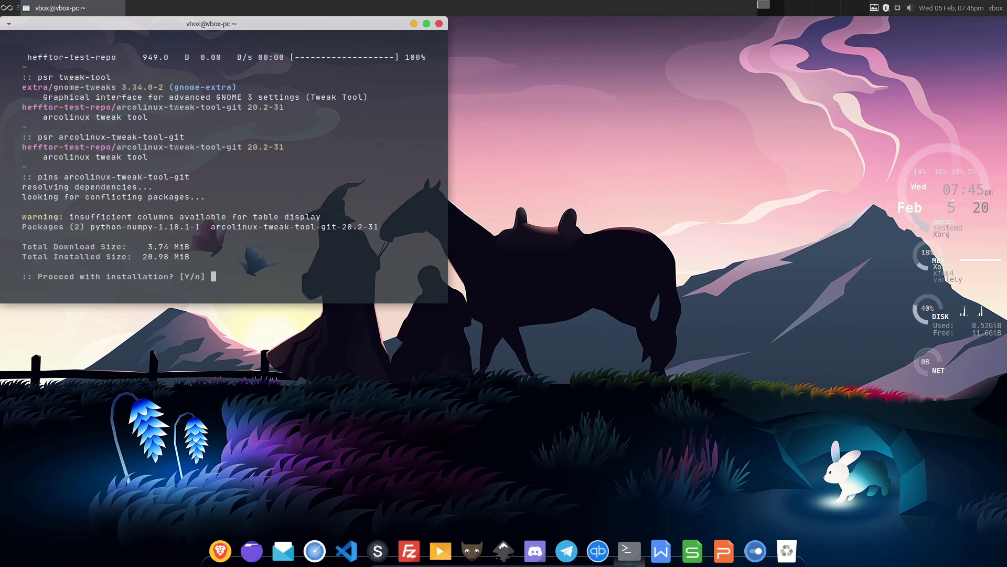
{"action": "type", "text": "y"}
{"action": "key", "text": "Return"}
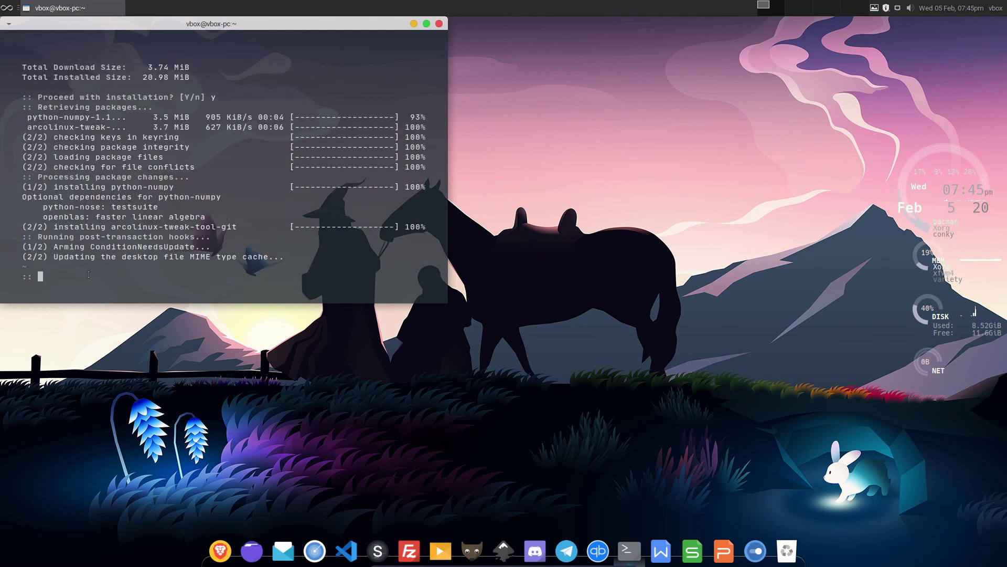
Close the terminal and start ArcoLinux Tweak Tool from the Whisker Menu, entering the password
{"action": "left_click", "coordinate": [439, 23]}
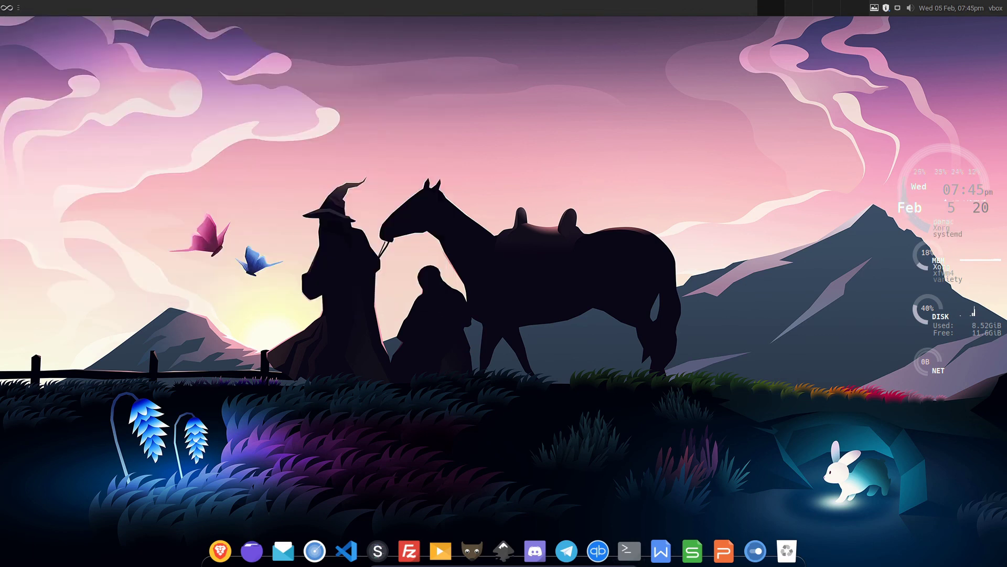
{"action": "left_click", "coordinate": [8, 8]}
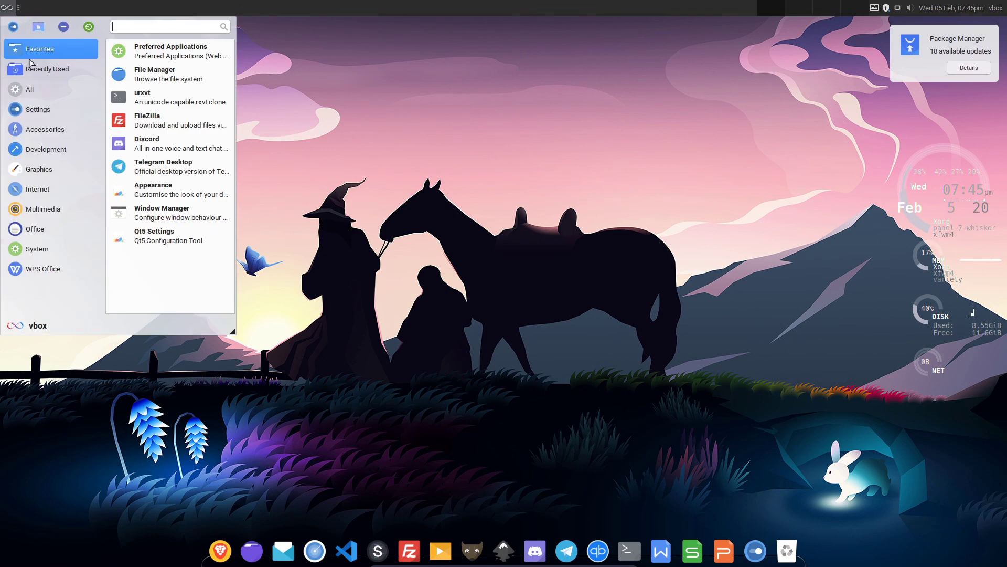
{"action": "mouse_move", "coordinate": [37, 110]}
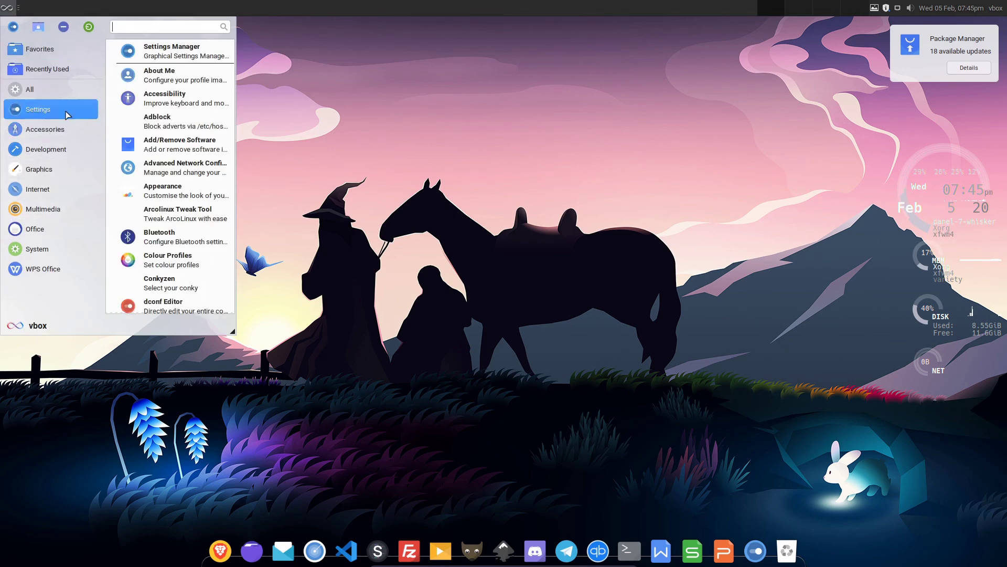
{"action": "left_click", "coordinate": [180, 214]}
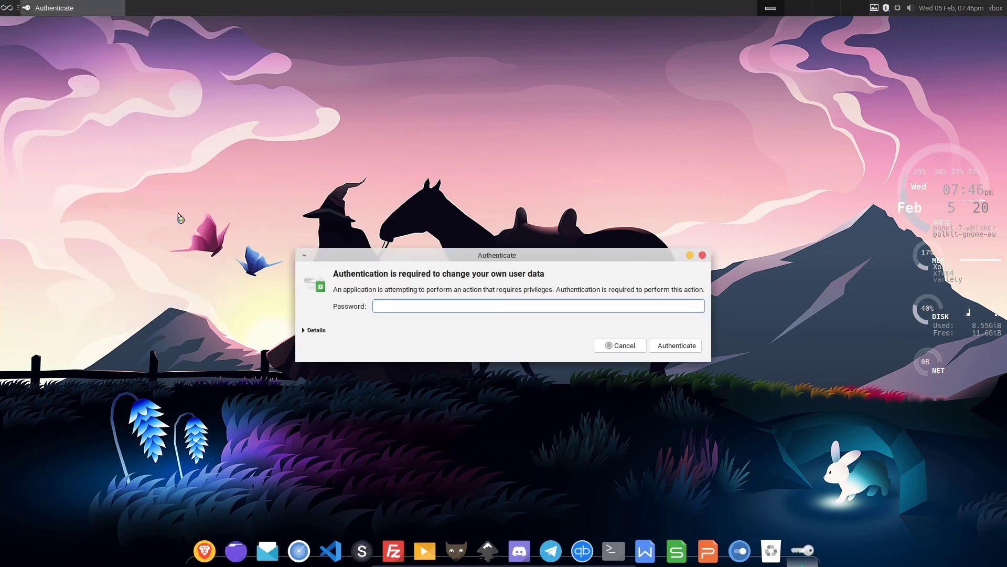
{"action": "key", "text": "Return"}
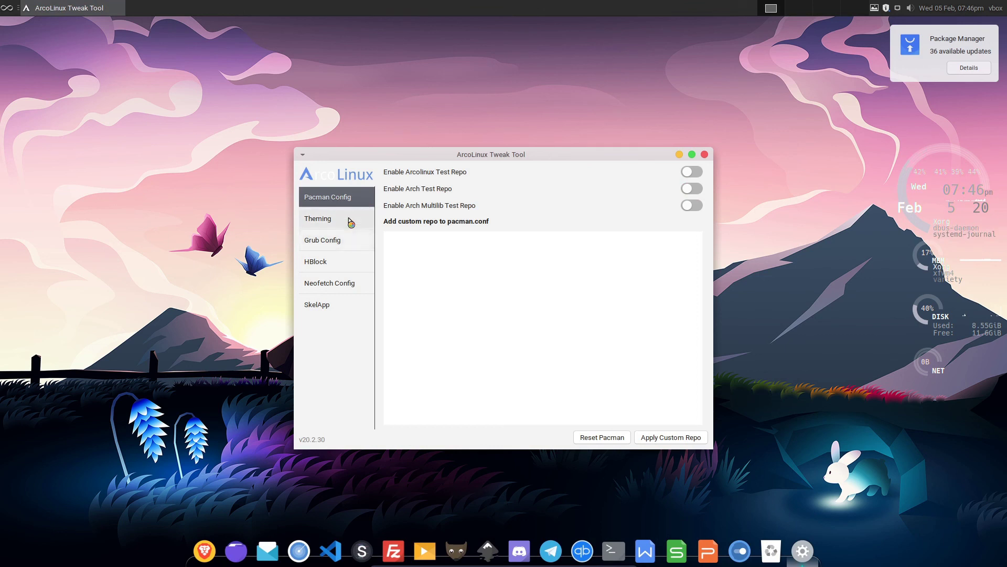
Browse Theming, then SkelApp's Backups and Main tabs, ending on Neofetch Config
{"action": "left_click", "coordinate": [350, 221]}
{"action": "left_click", "coordinate": [333, 307]}
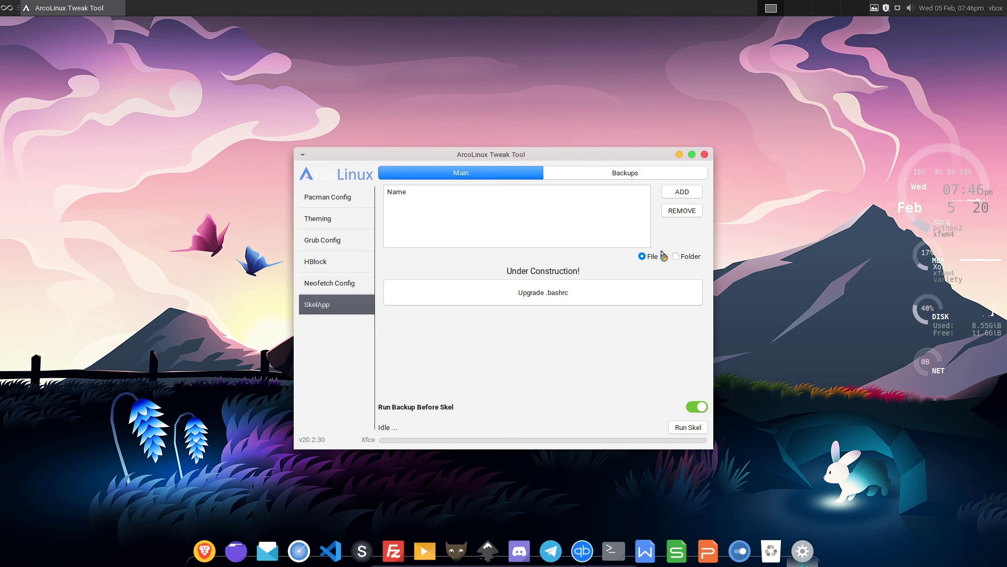
{"action": "left_click", "coordinate": [636, 174]}
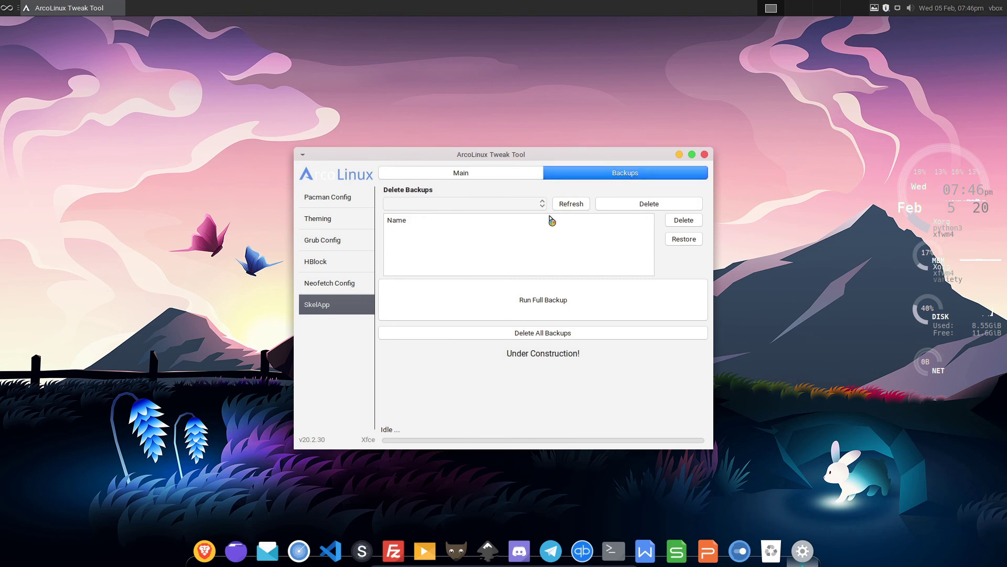
{"action": "left_click", "coordinate": [481, 176]}
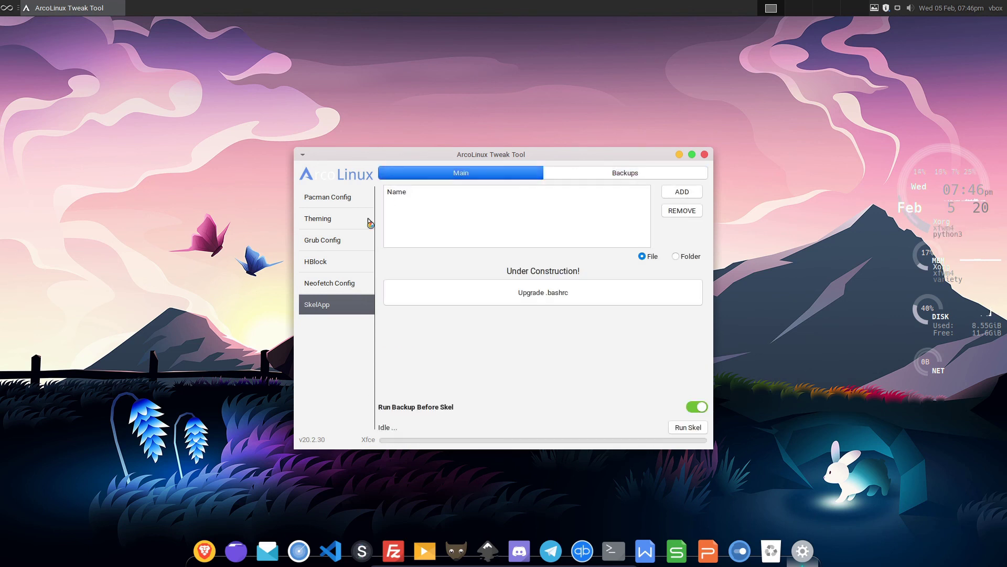
{"action": "left_click", "coordinate": [340, 285]}
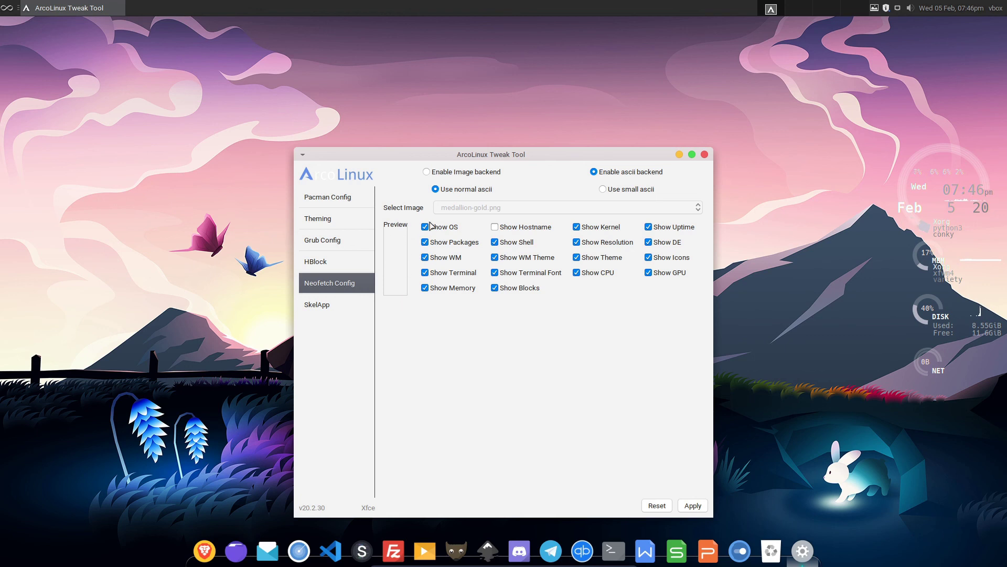
Switch Neofetch to the image backend, revert to ascii, and close the Tweak Tool
{"action": "left_click", "coordinate": [464, 173]}
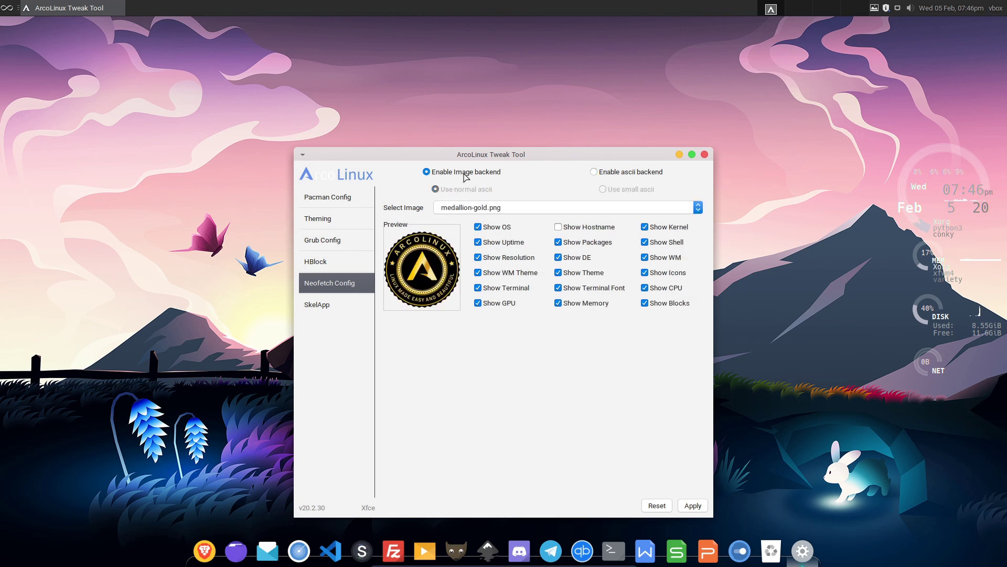
{"action": "left_click", "coordinate": [638, 172]}
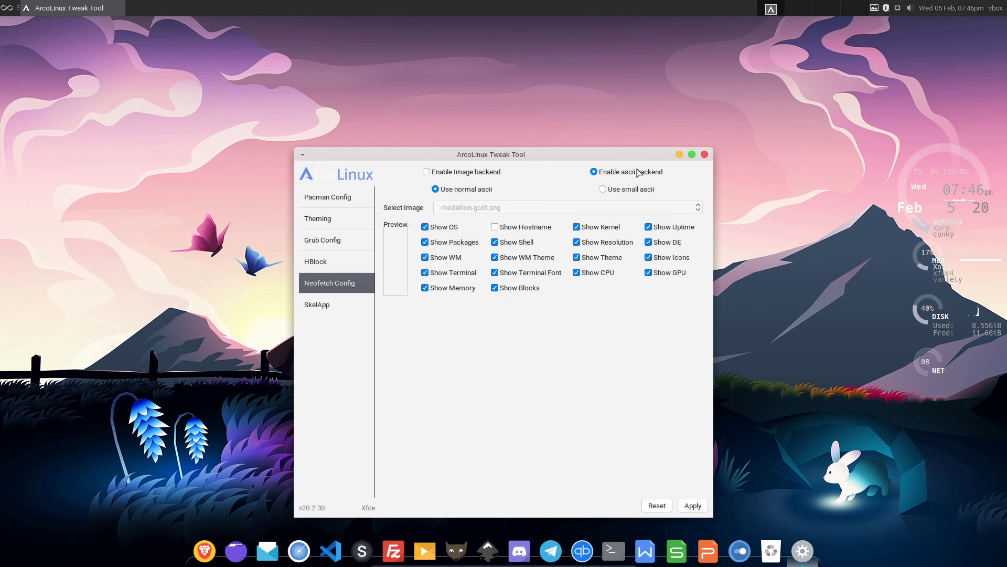
{"action": "left_click", "coordinate": [705, 155]}
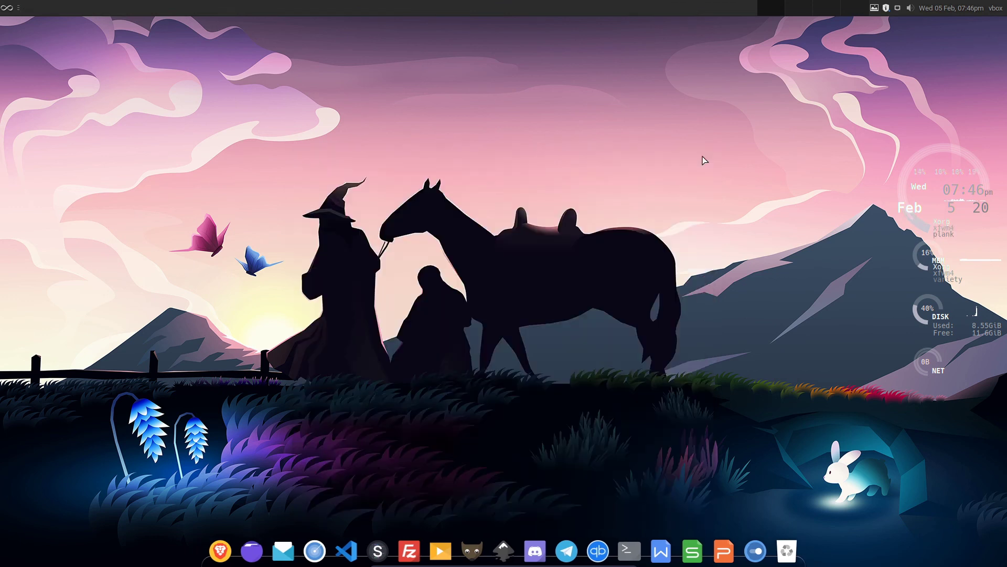